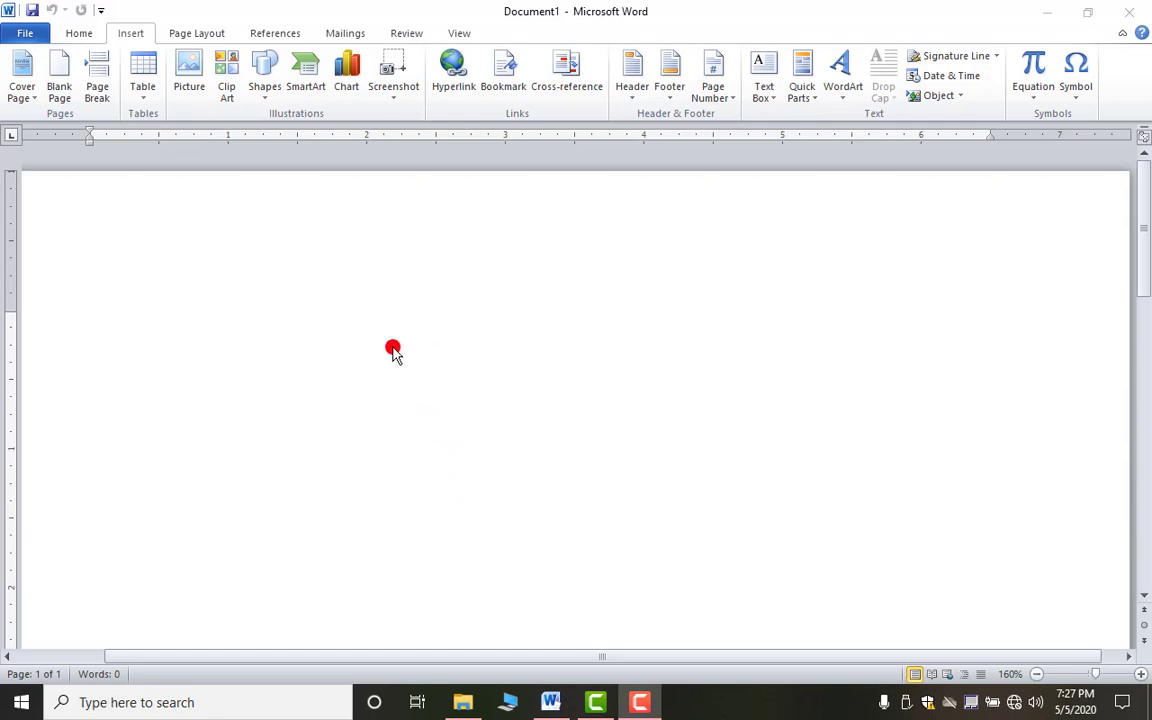
# - Insert photo 29 from the D:\hd wallpapers folder into the blank document
pyautogui.click(190, 68)
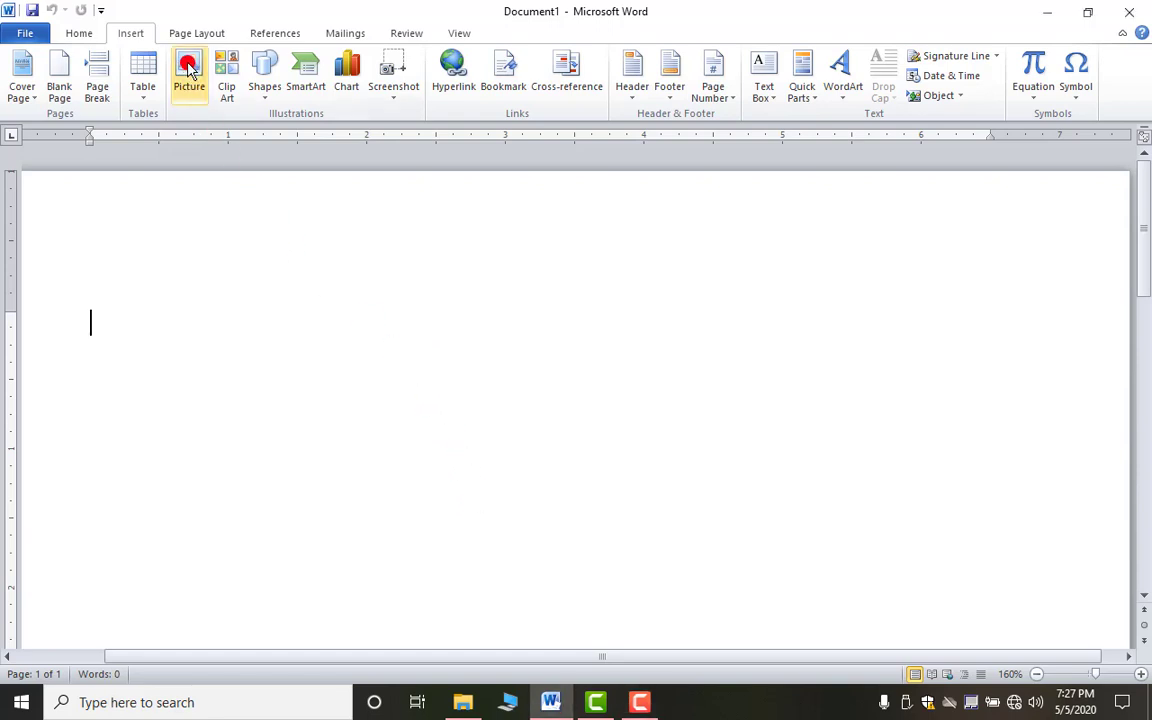
pyautogui.click(190, 68)
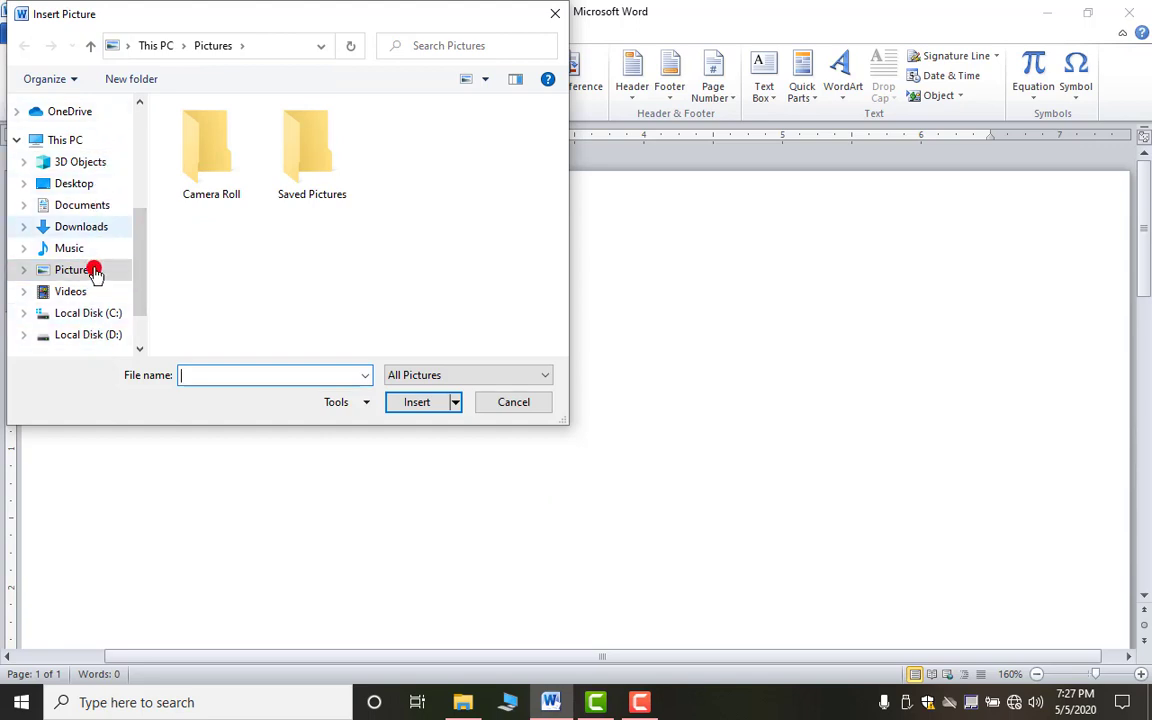
pyautogui.click(88, 335)
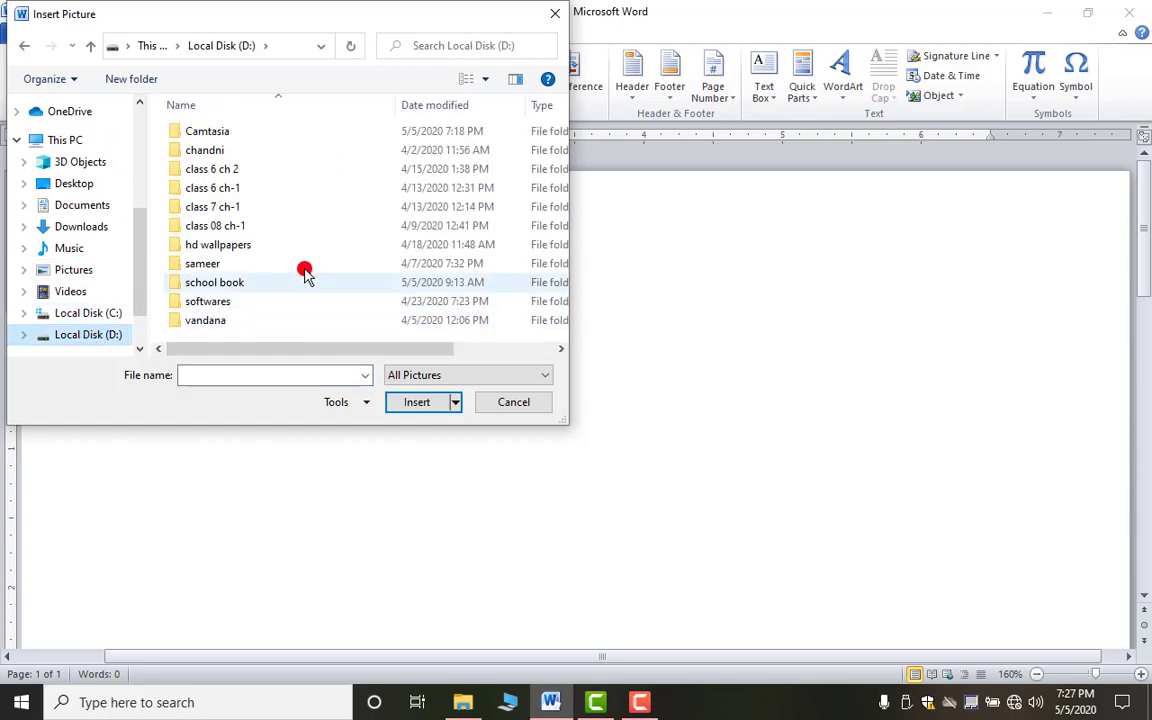
pyautogui.doubleClick(248, 248)
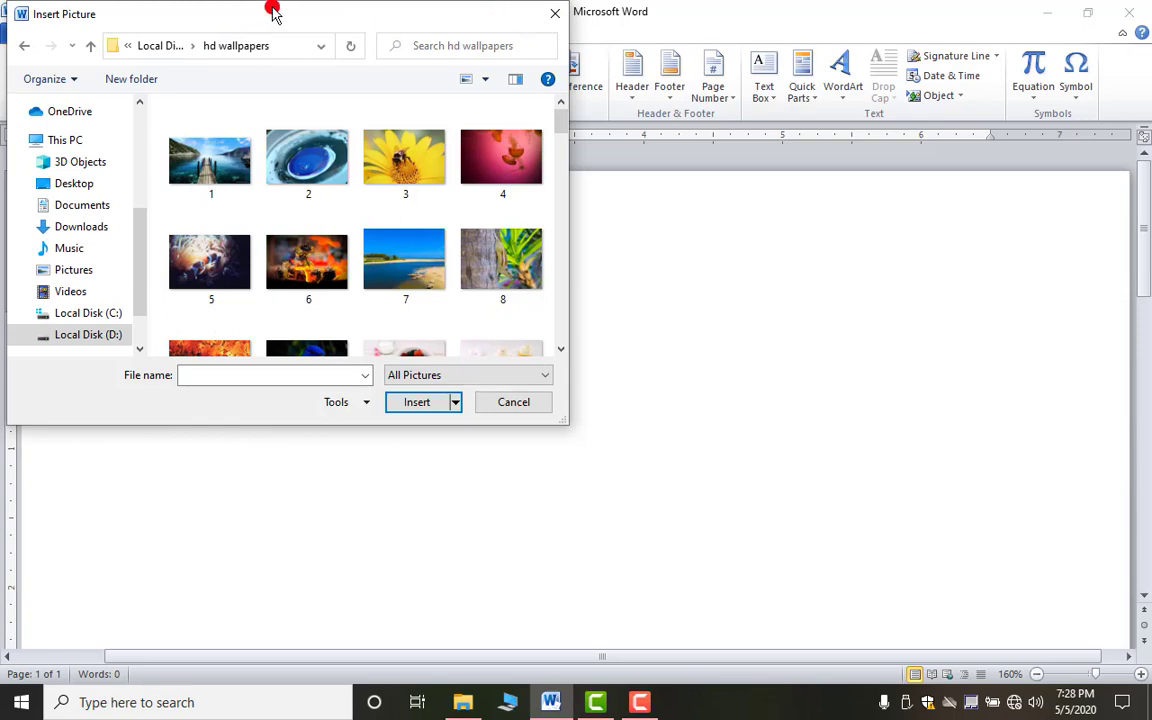
pyautogui.doubleClick(334, 14)
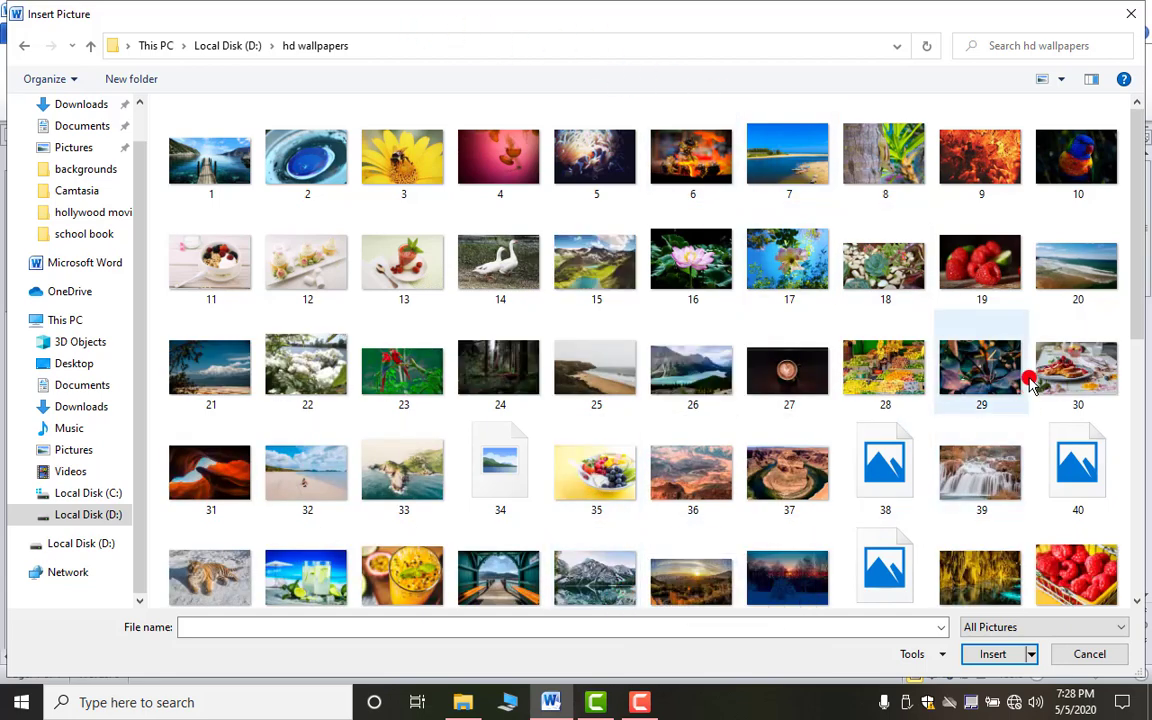
pyautogui.click(970, 366)
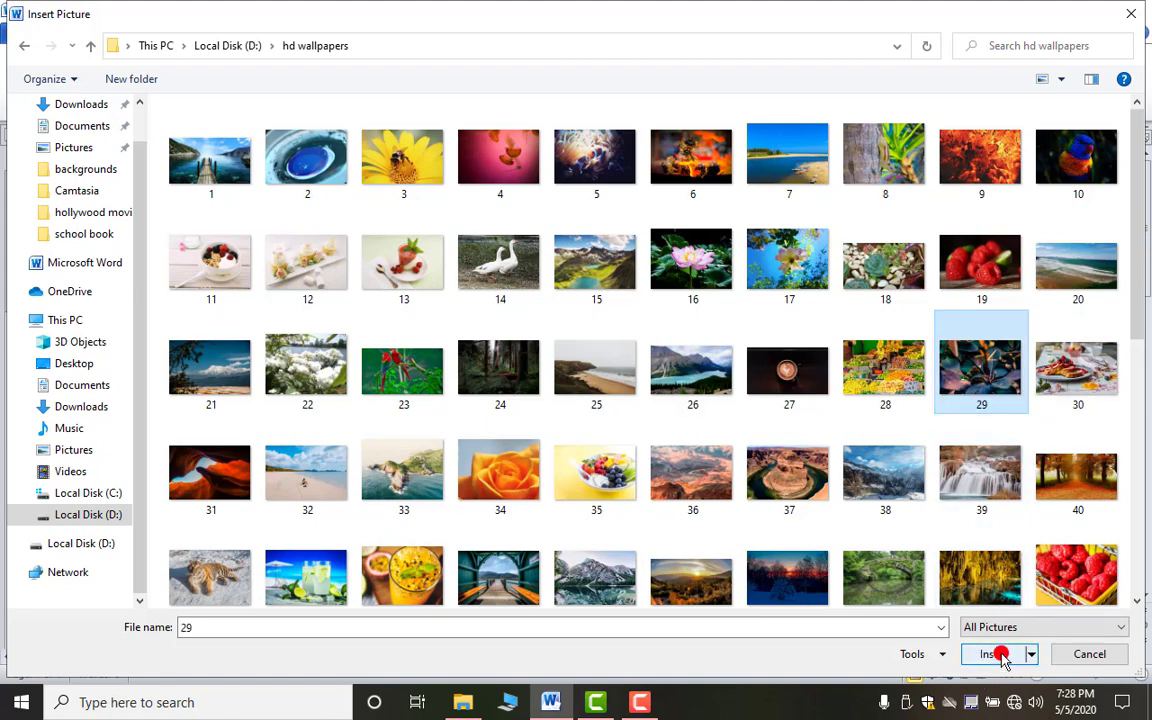
pyautogui.click(988, 654)
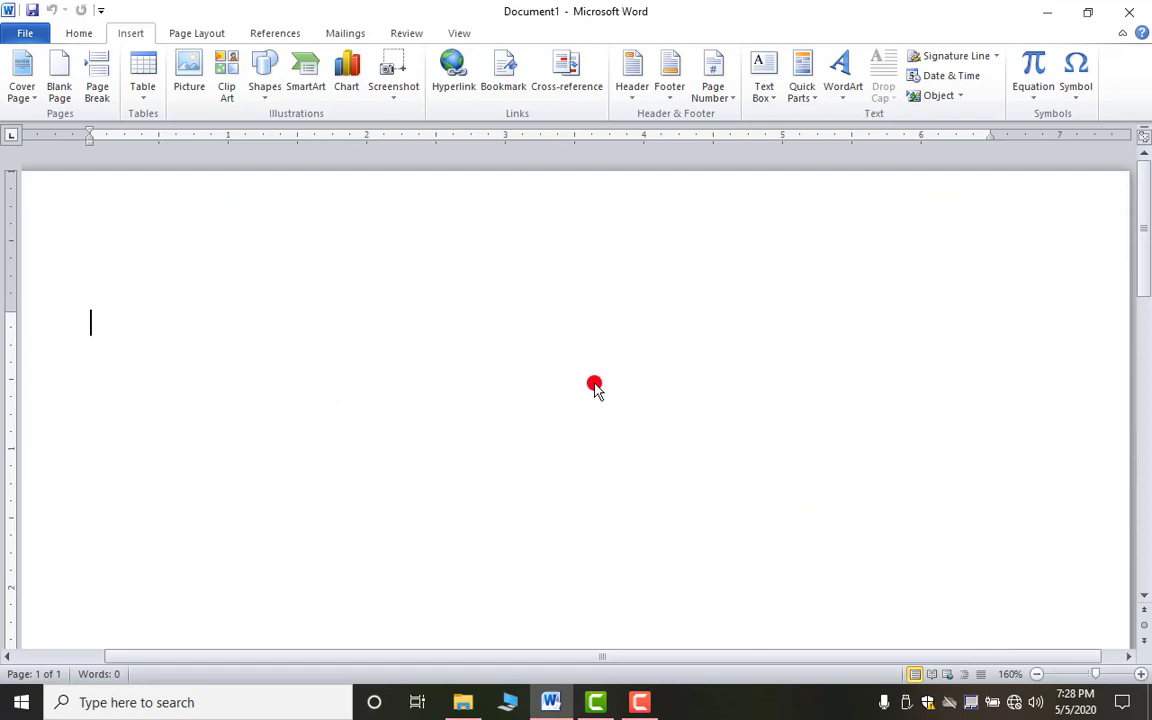
# - Shrink the leaf photo with its corner handle to about 1.58" by 2.36"
pyautogui.scroll(-5, 640, 392)
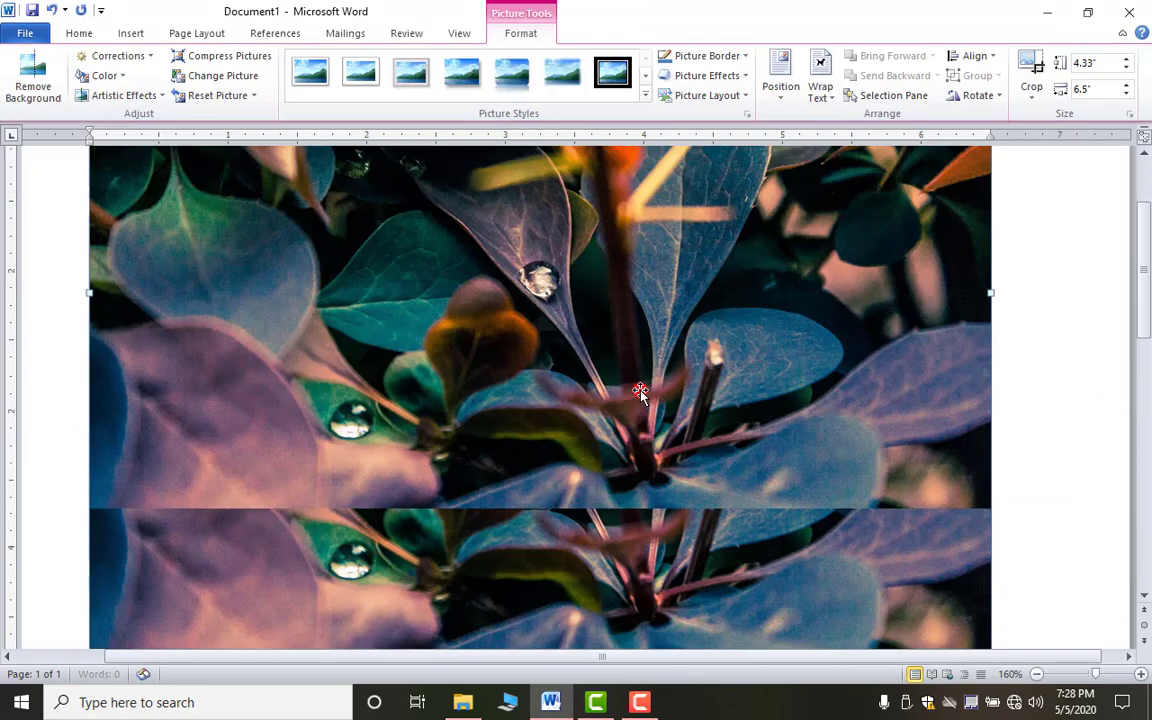
pyautogui.scroll(-1, 640, 392)
pyautogui.scroll(6, 640, 392)
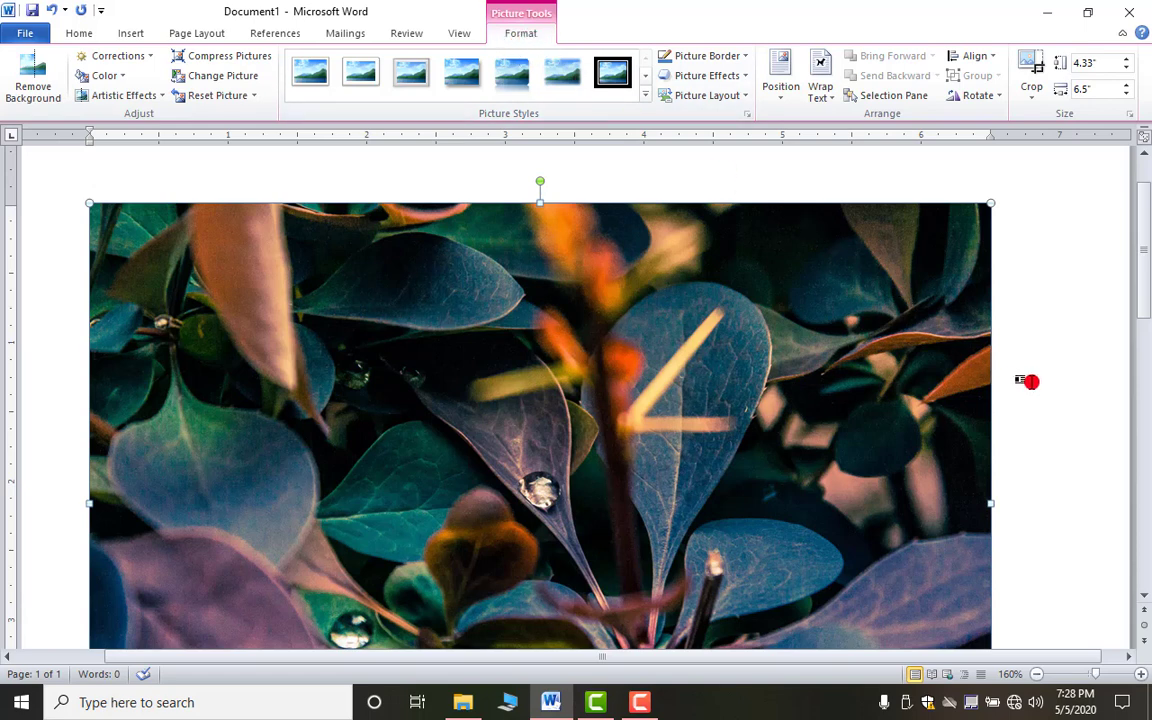
pyautogui.click(1027, 381)
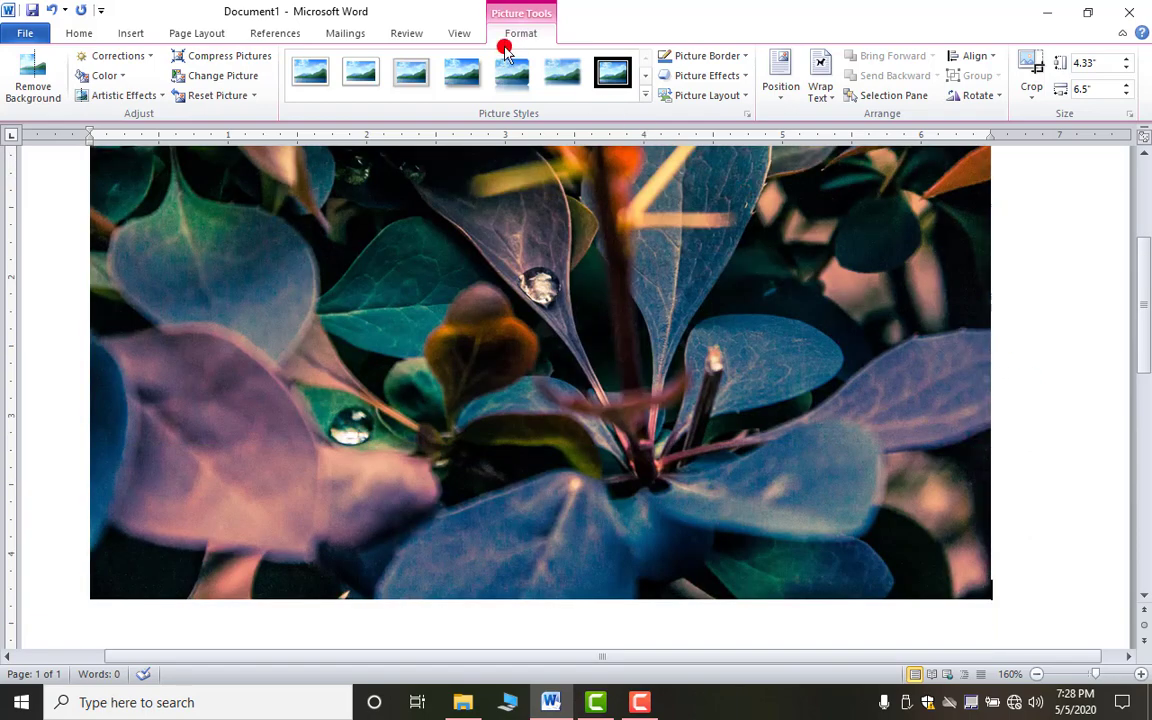
pyautogui.doubleClick(393, 267)
pyautogui.click(525, 35)
pyautogui.click(551, 288)
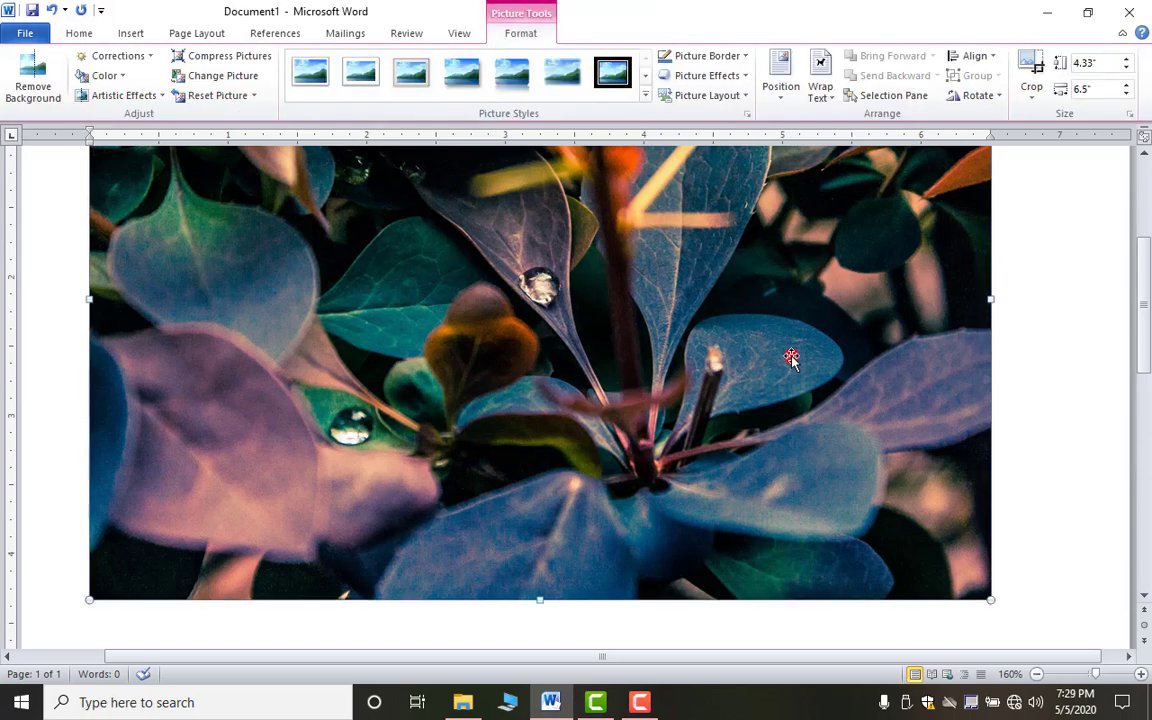
pyautogui.scroll(4, 785, 358)
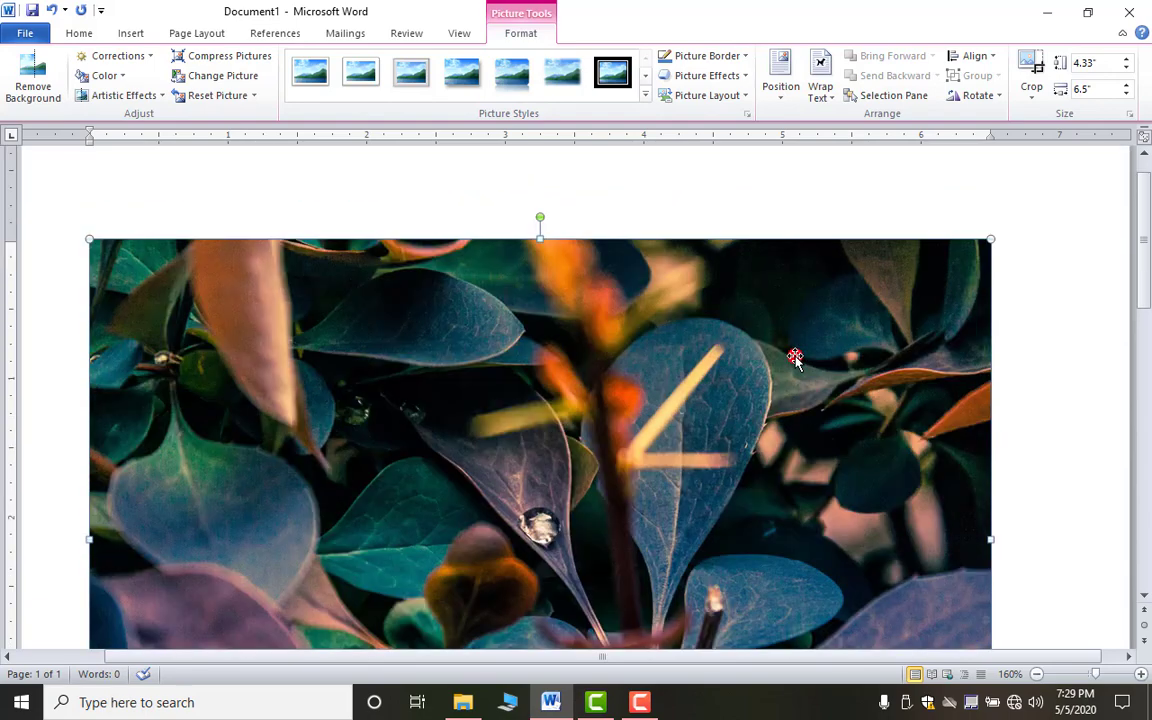
pyautogui.scroll(-1, 795, 358)
pyautogui.scroll(1, 795, 358)
pyautogui.moveTo(93, 243); pyautogui.dragTo(585, 472)
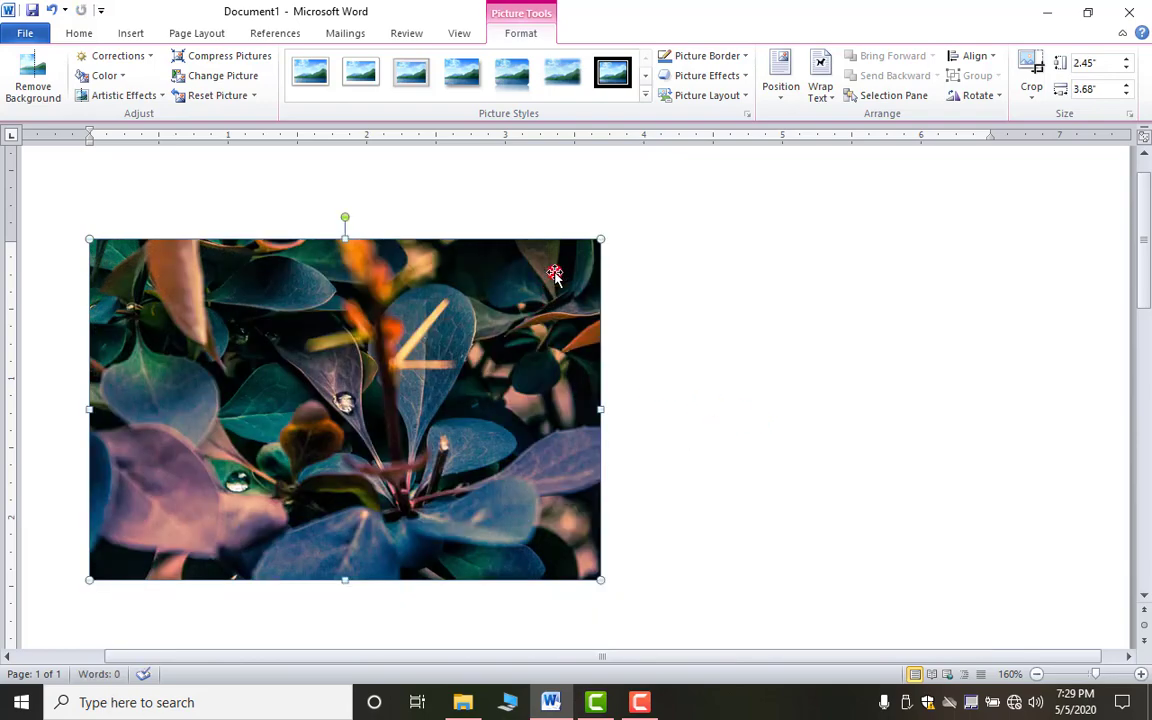
pyautogui.moveTo(551, 281); pyautogui.dragTo(416, 376)
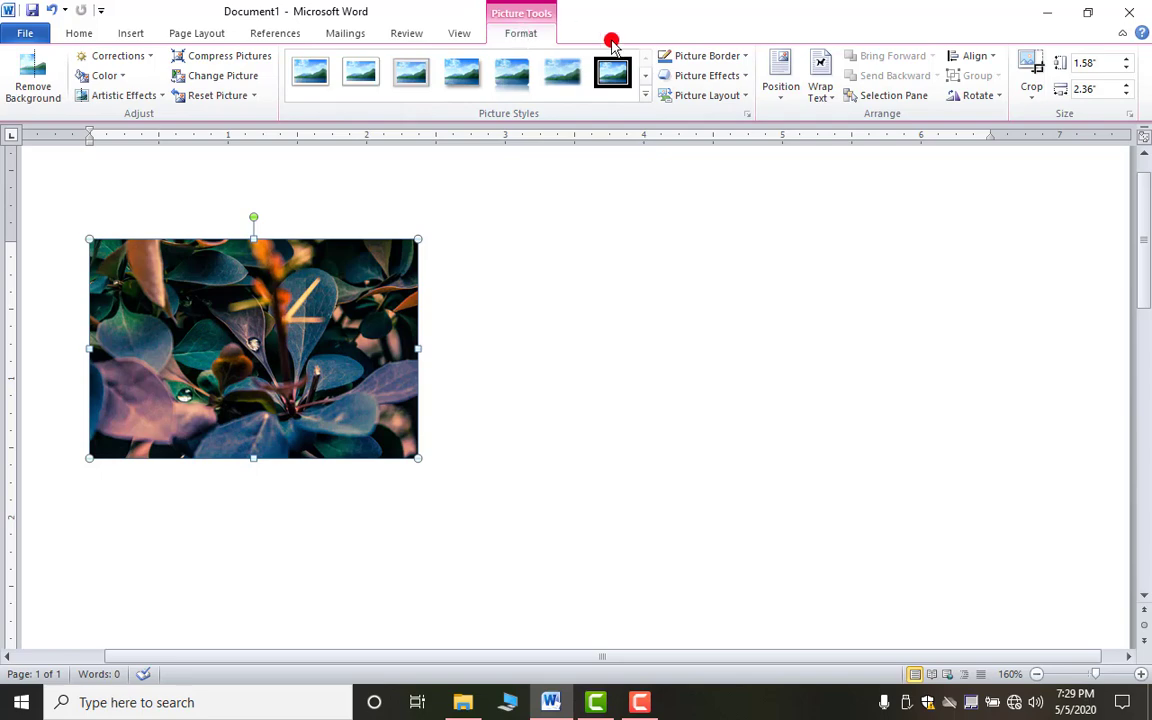
# - Try the oval bevel and reflected white-frame styles, settling on the tilted white-frame perspective style
pyautogui.click(646, 95)
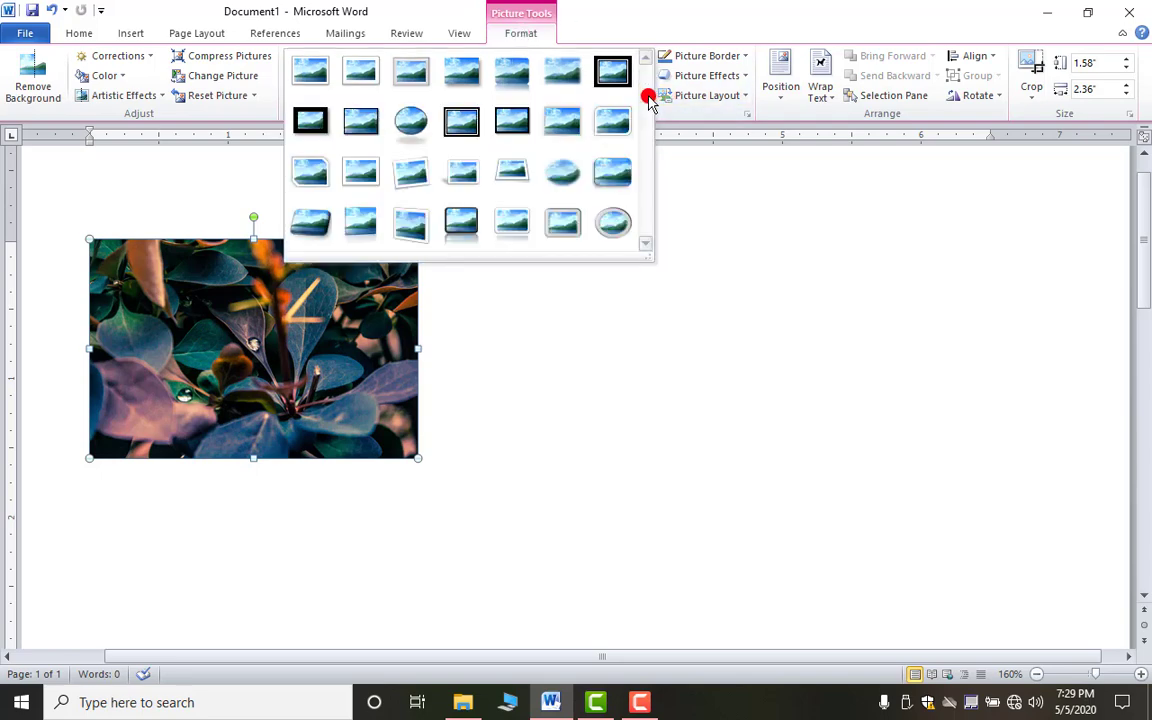
pyautogui.click(612, 228)
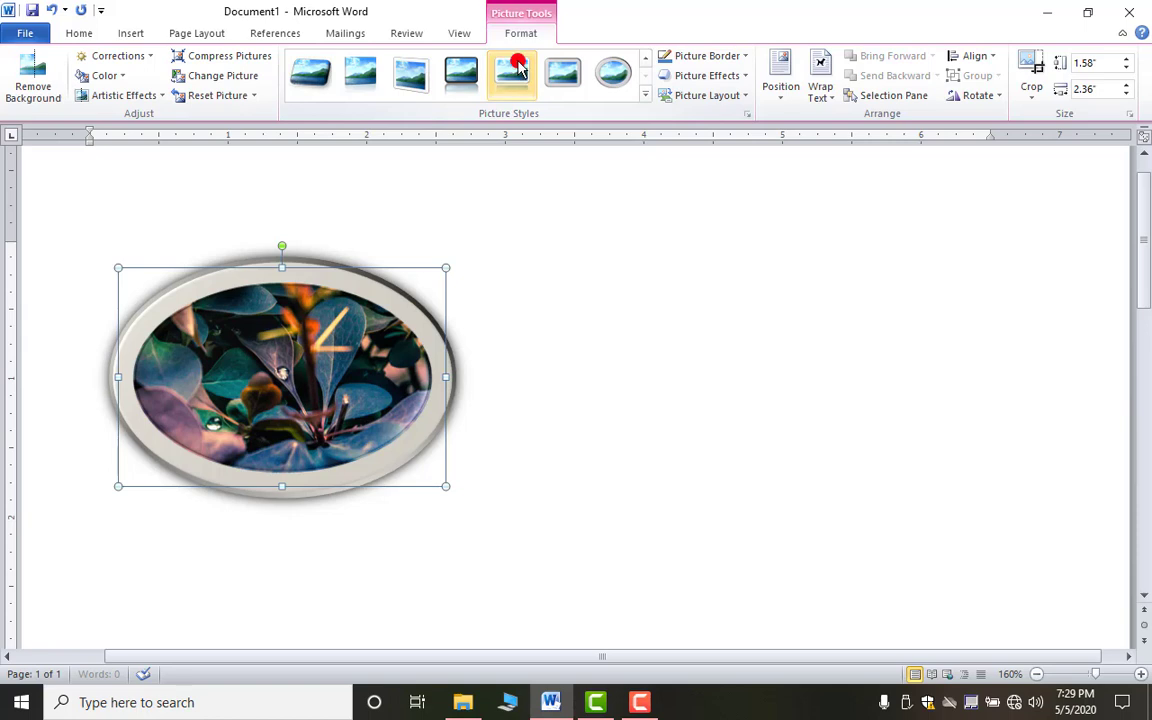
pyautogui.click(516, 68)
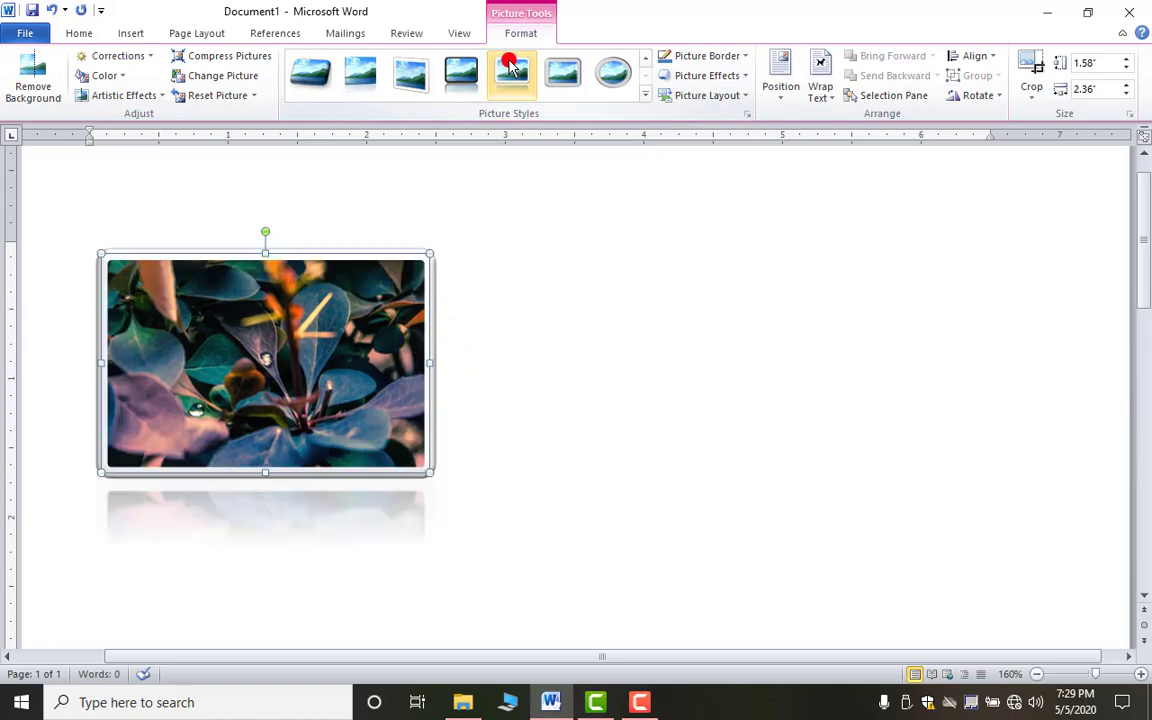
pyautogui.click(407, 75)
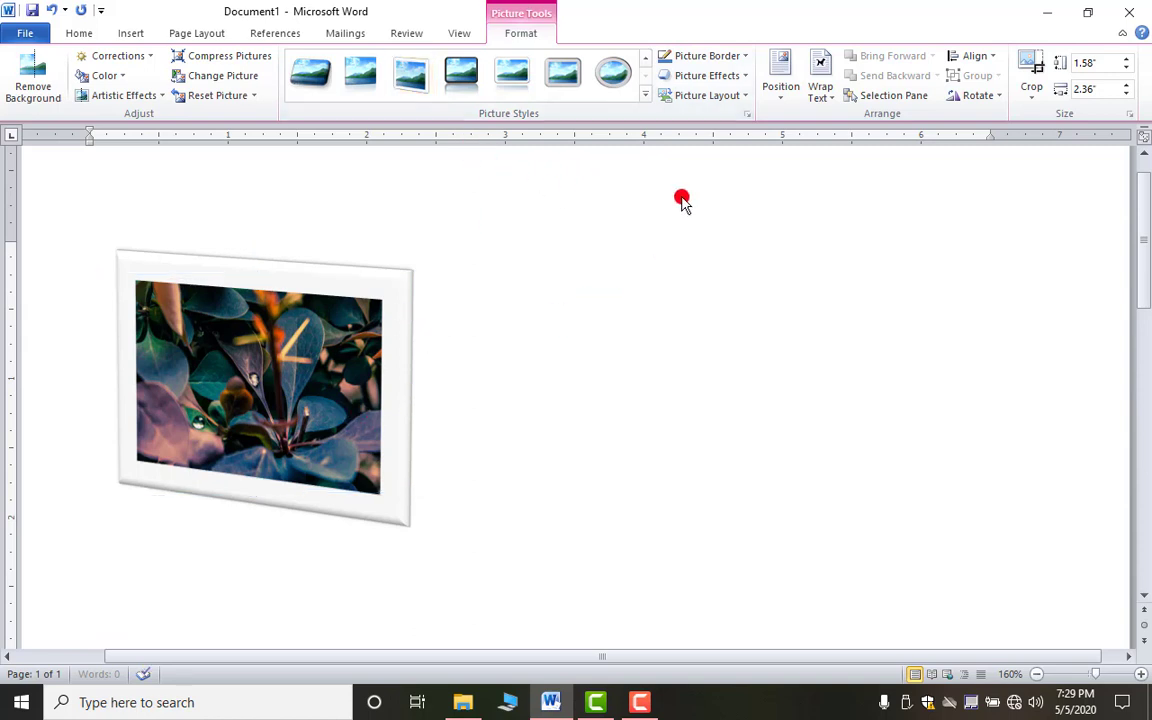
pyautogui.click(746, 57)
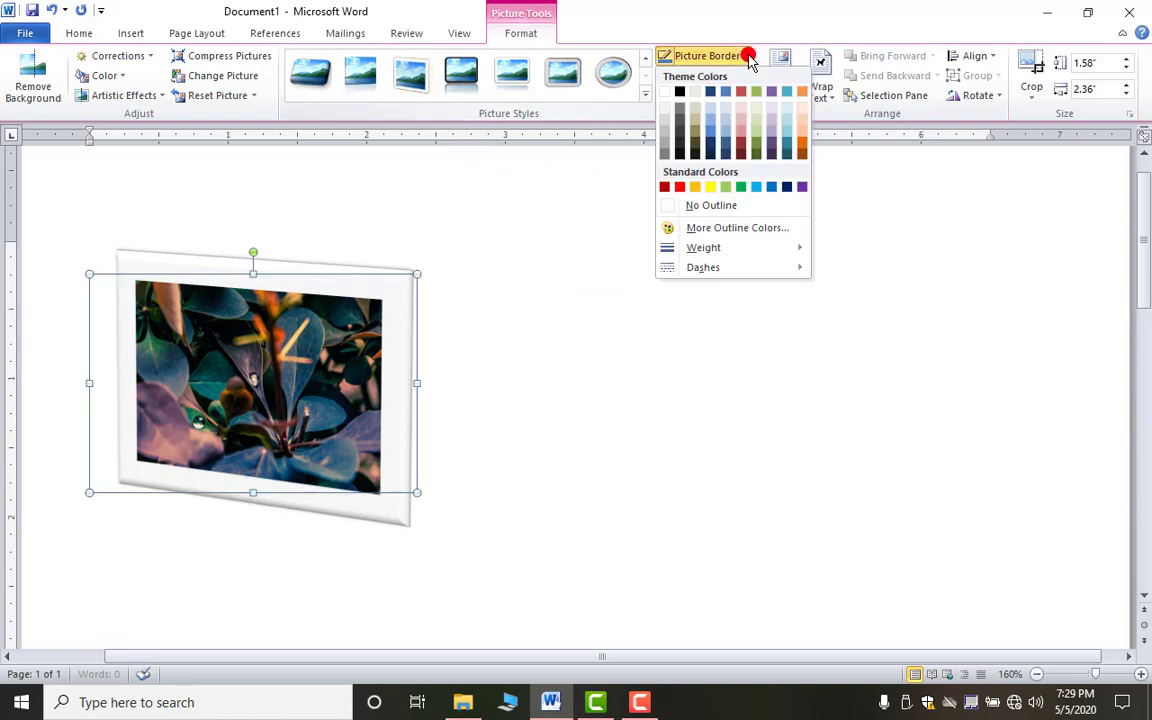
# - Make the photo's border red and add a reflection variation beneath it
pyautogui.click(679, 188)
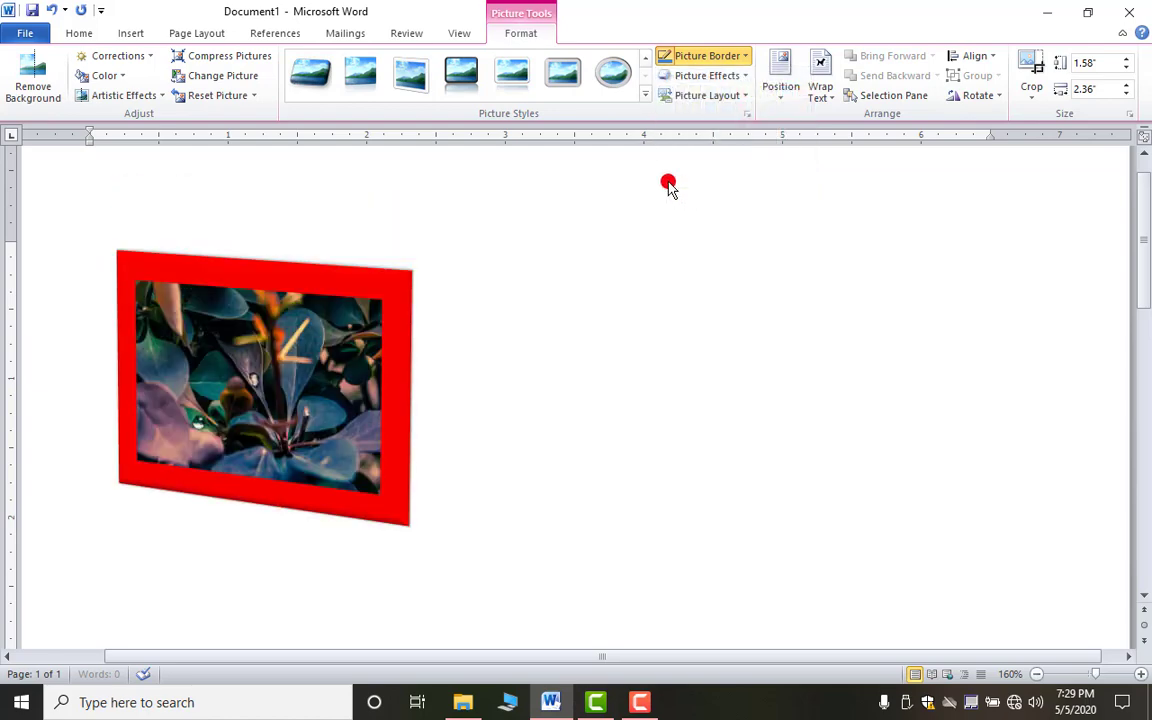
pyautogui.click(744, 77)
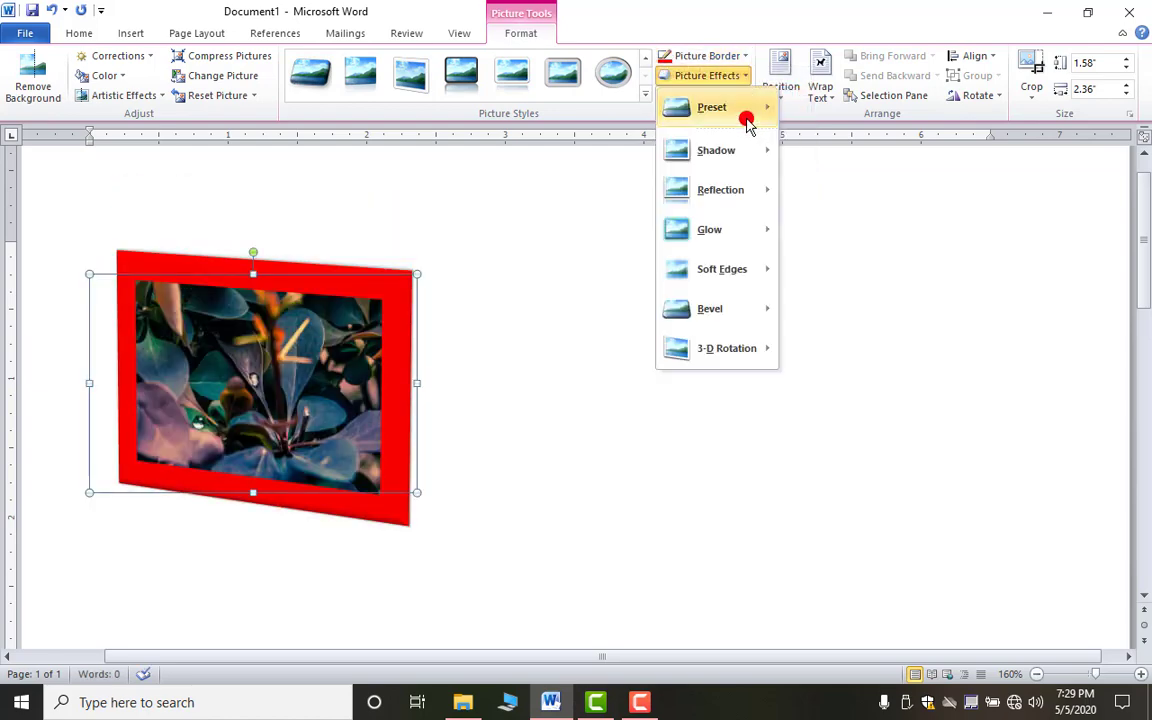
pyautogui.moveTo(749, 155)
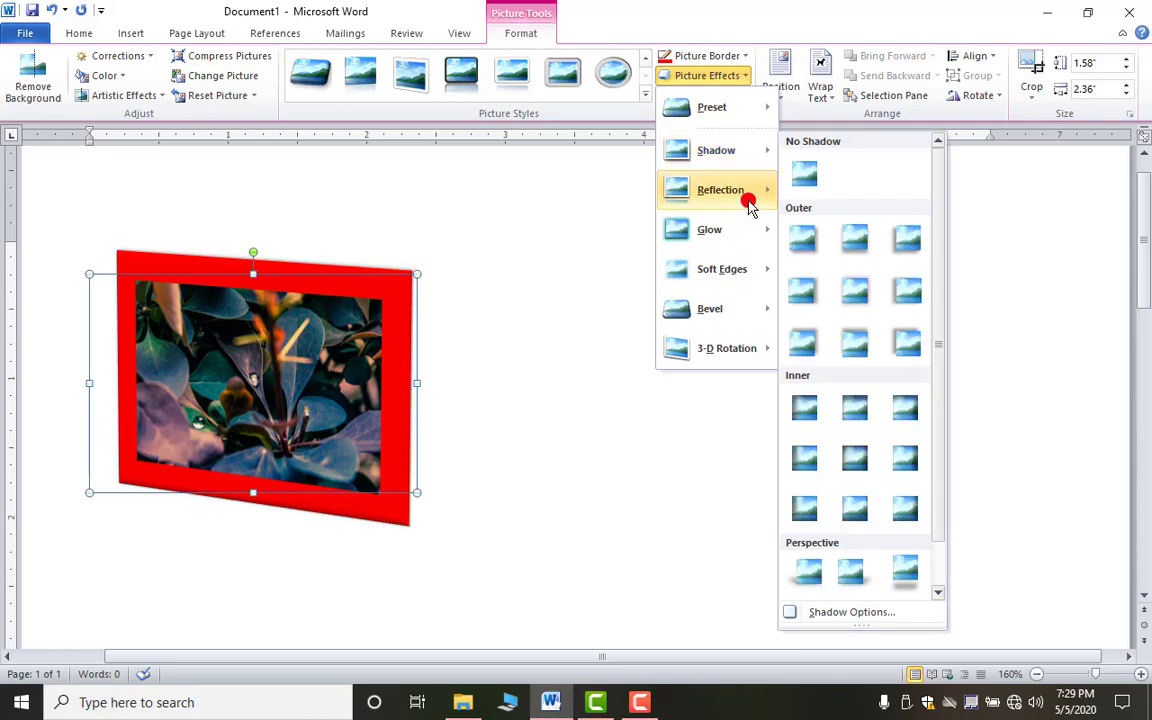
pyautogui.moveTo(746, 195)
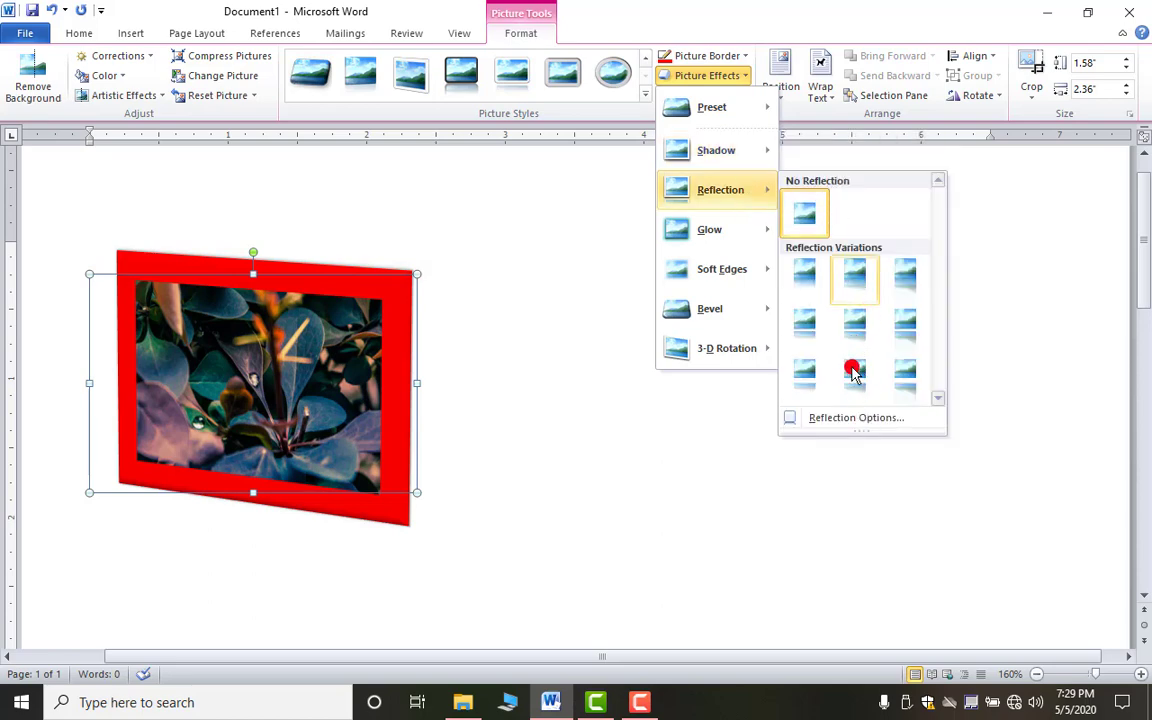
pyautogui.click(851, 370)
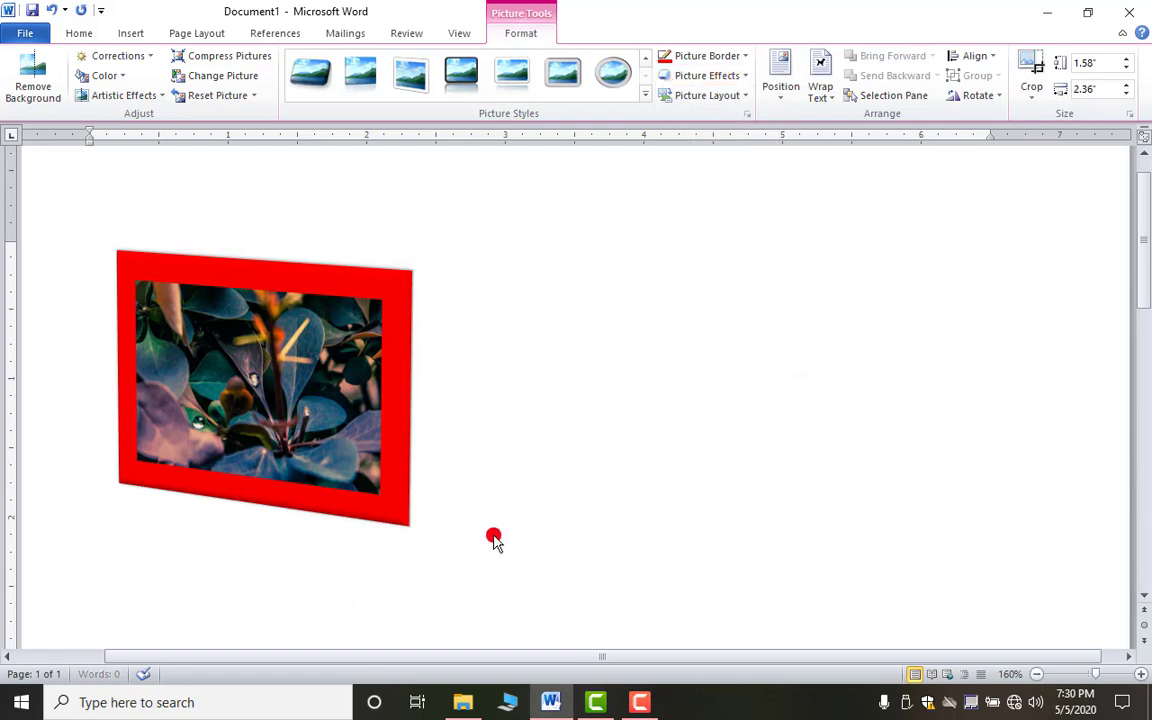
pyautogui.click(360, 476)
pyautogui.scroll(-2, 301, 455)
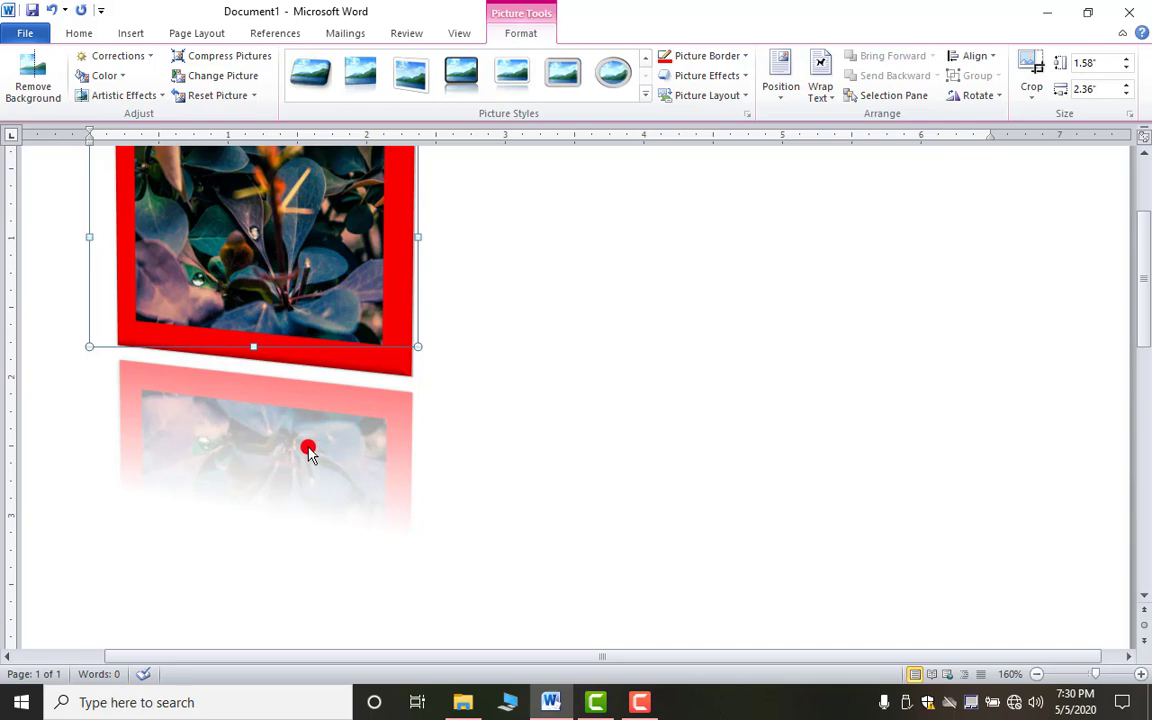
# - Apply a strong brightness and contrast correction, then recolor the photo in an orange tone
pyautogui.click(737, 97)
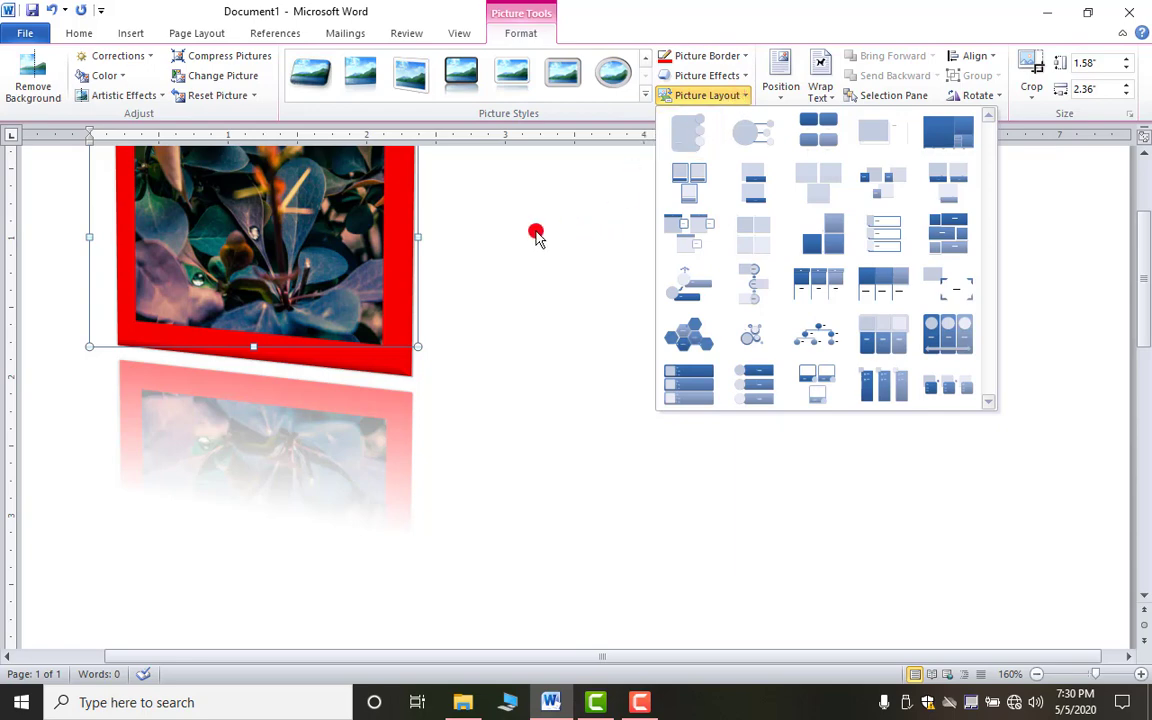
pyautogui.click(278, 147)
pyautogui.click(144, 58)
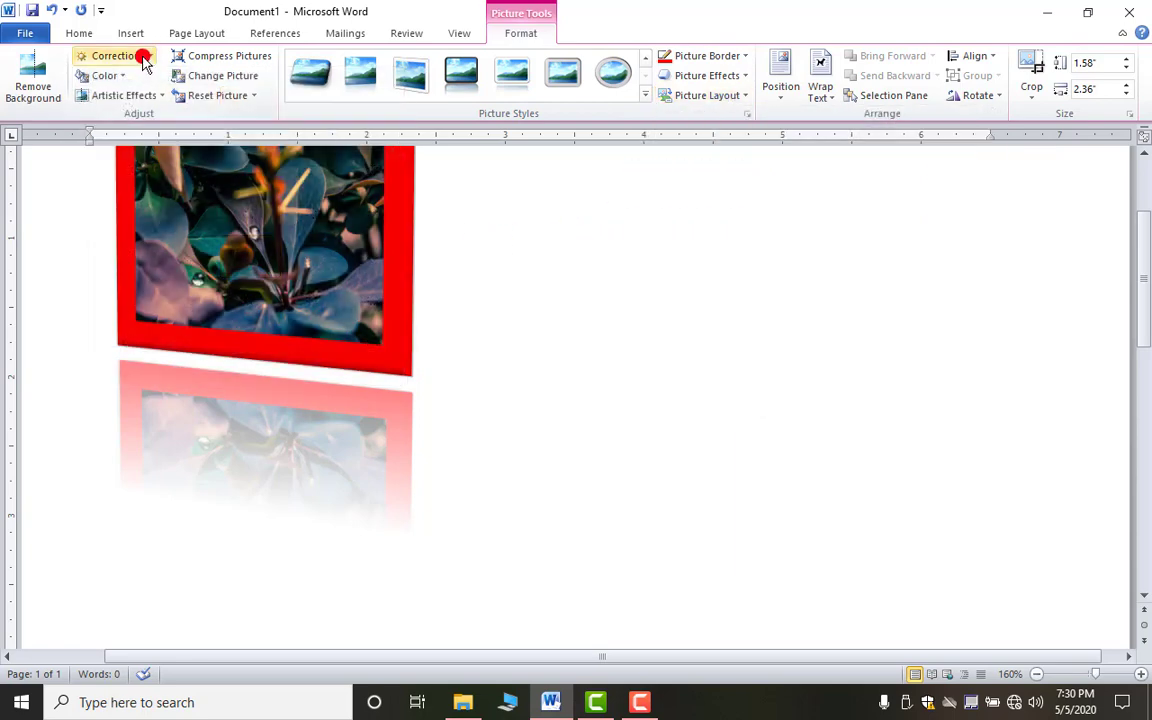
pyautogui.click(144, 58)
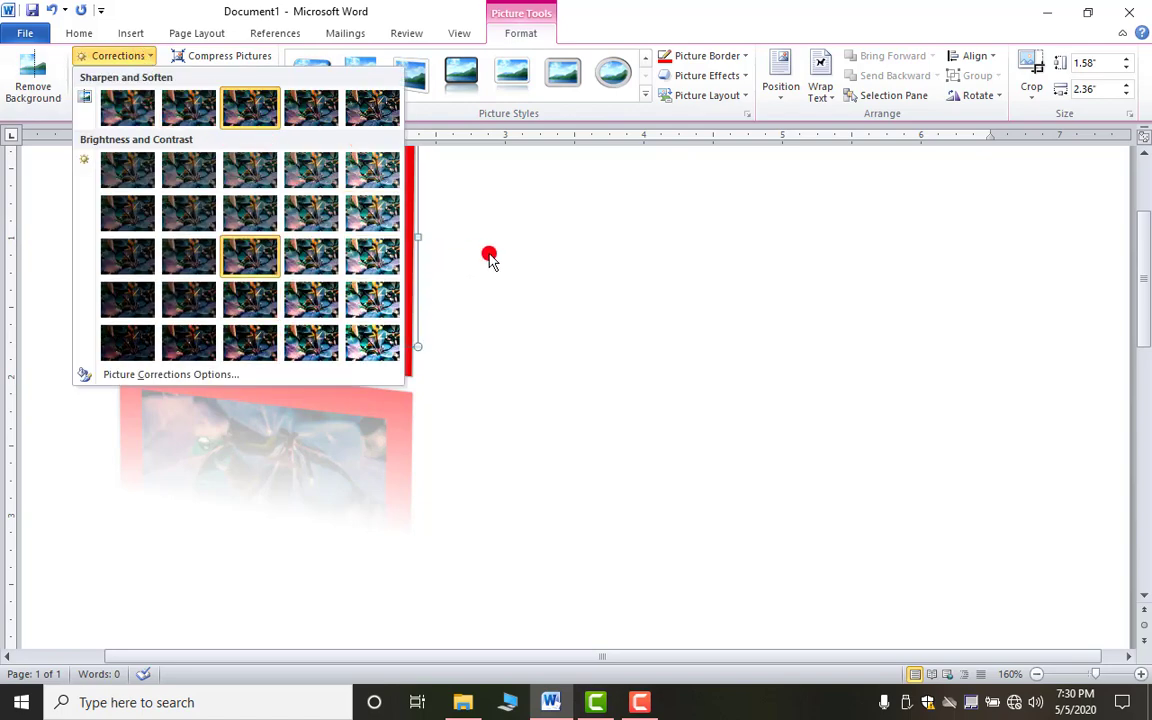
pyautogui.click(375, 338)
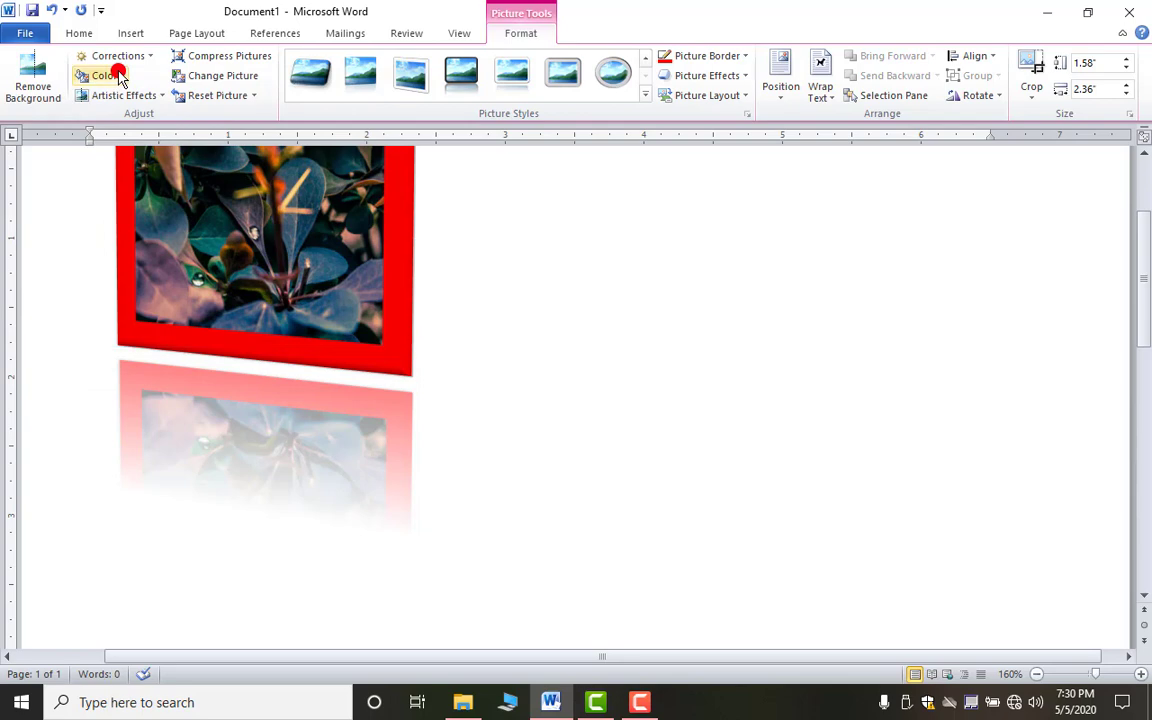
pyautogui.click(106, 76)
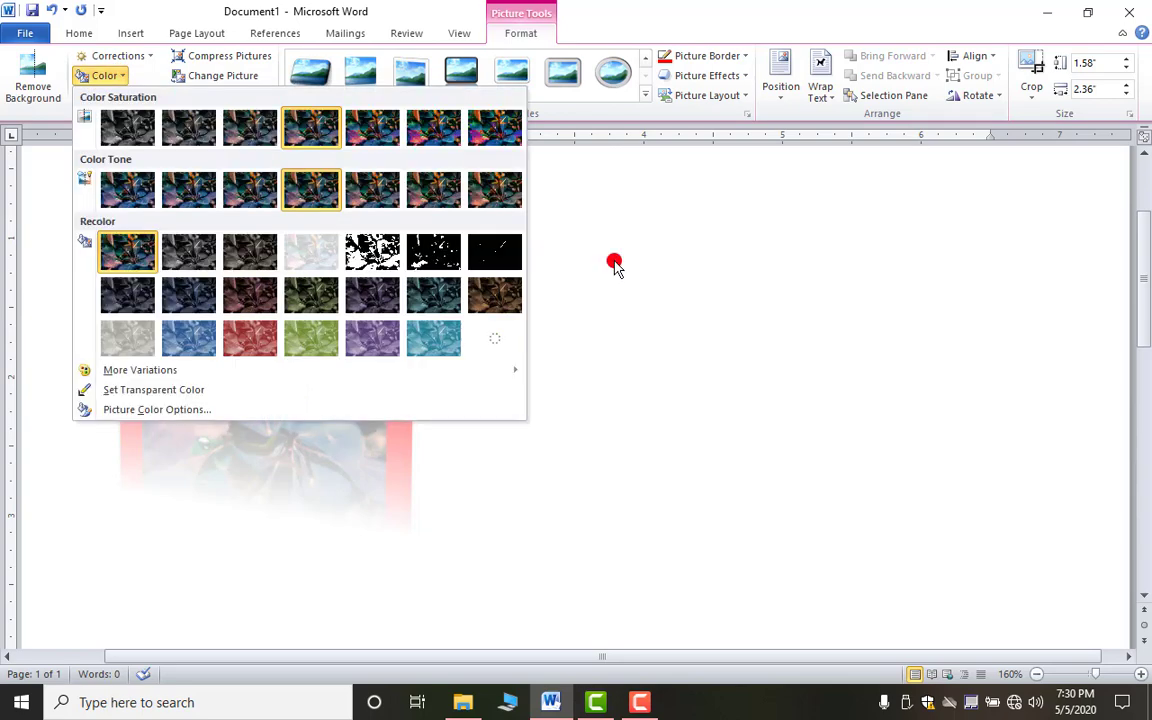
pyautogui.click(497, 345)
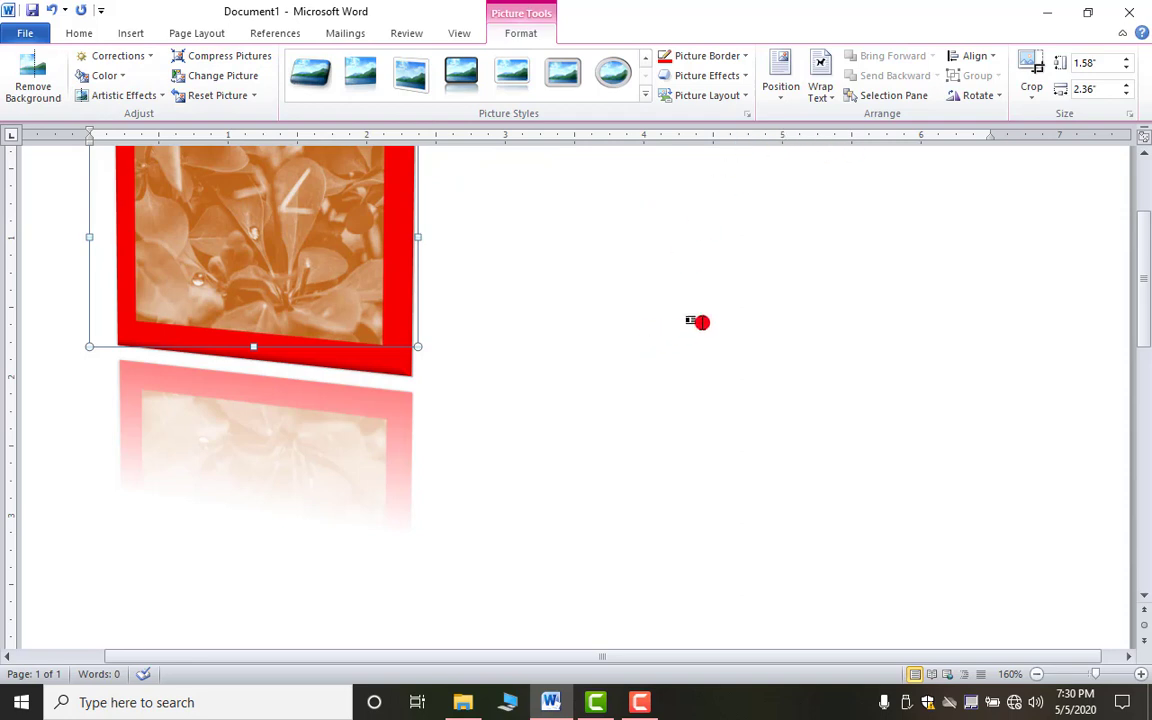
# - Crop away the photo's top and left, leaving a 0.95" by 1.8" close-up
pyautogui.click(782, 95)
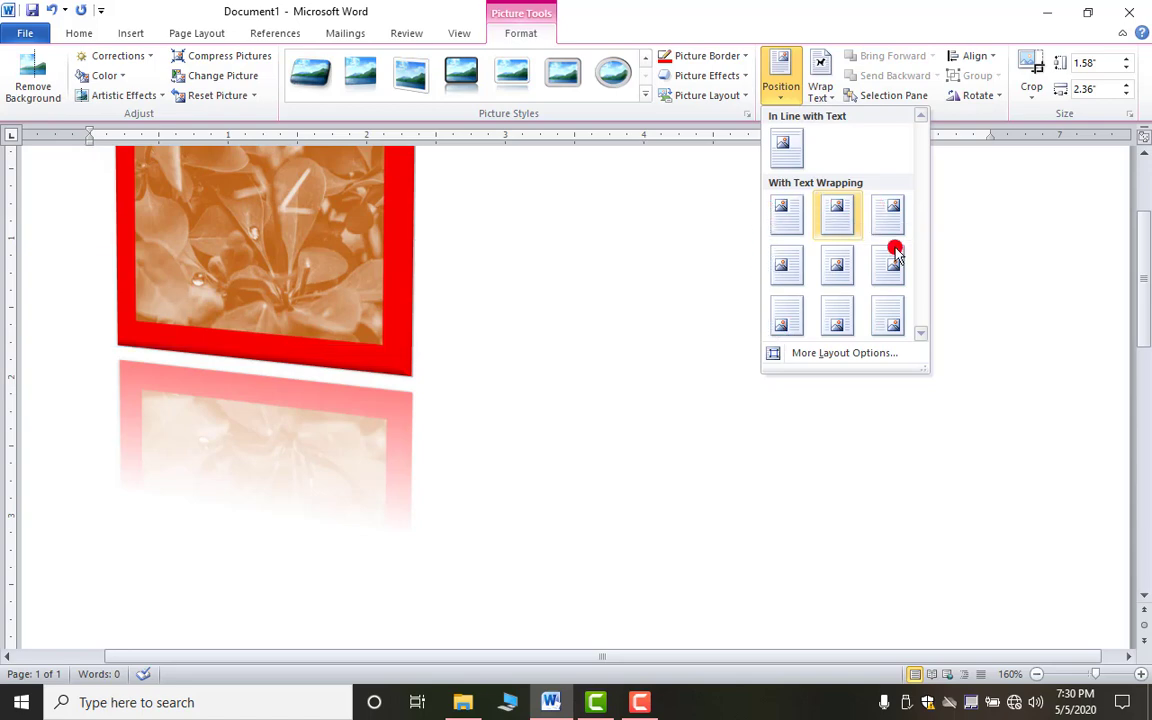
pyautogui.click(680, 333)
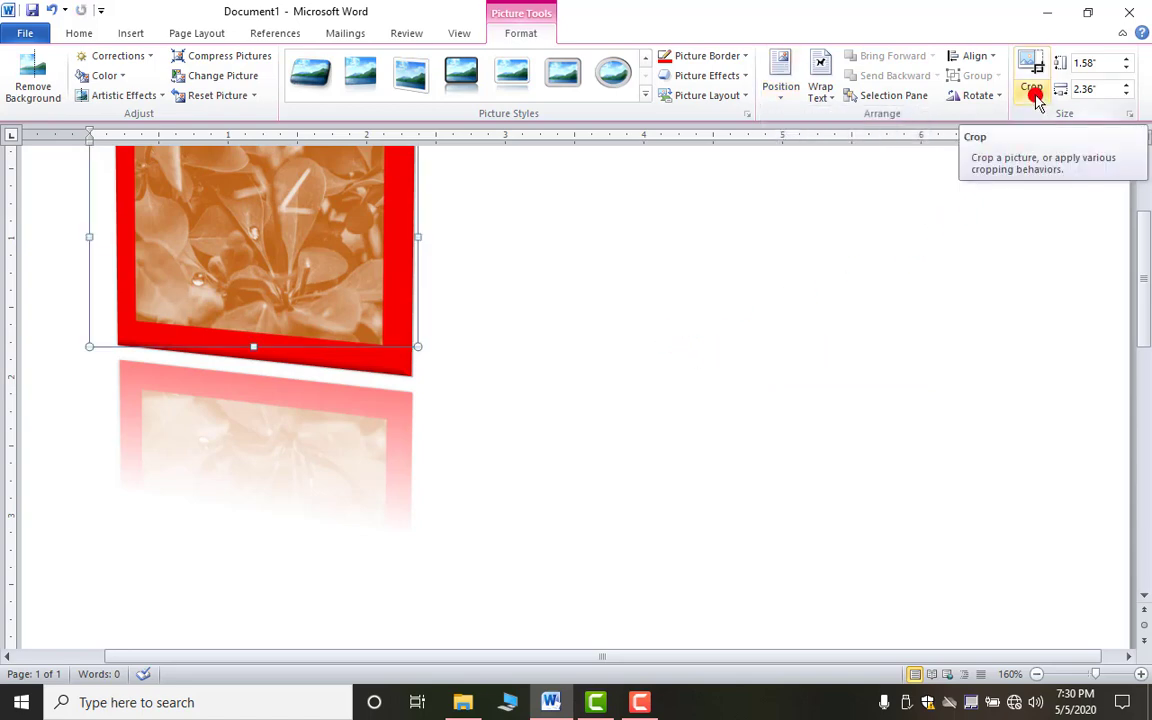
pyautogui.scroll(3, 869, 309)
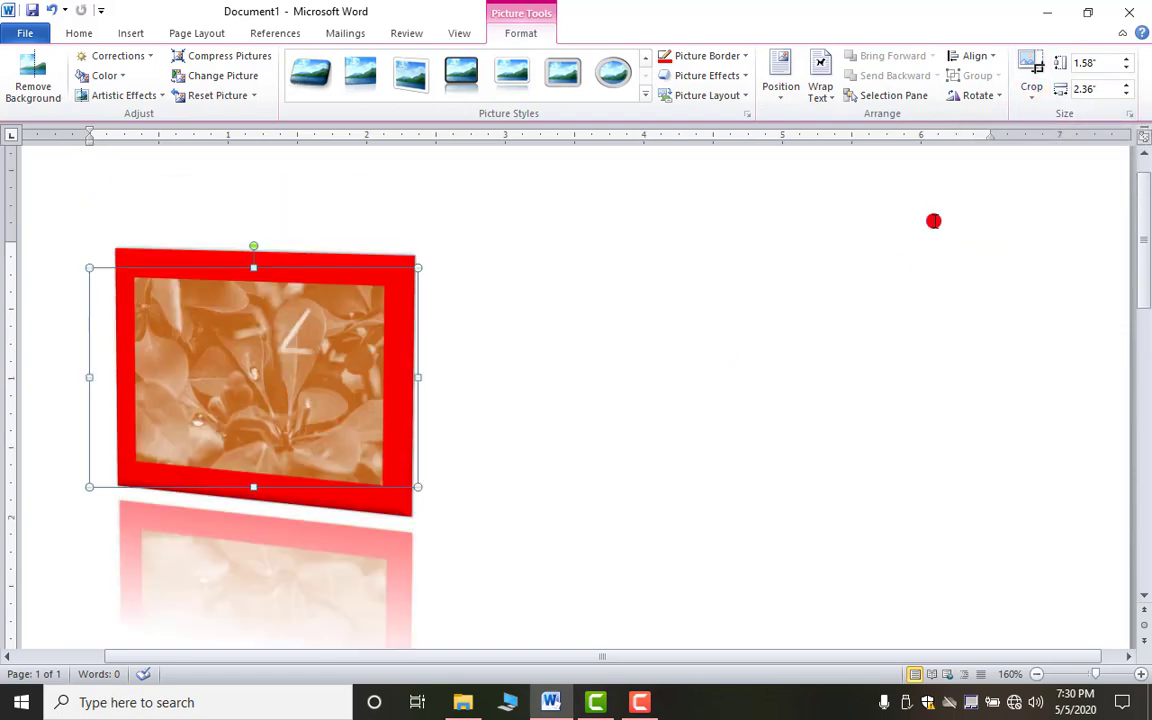
pyautogui.click(1030, 75)
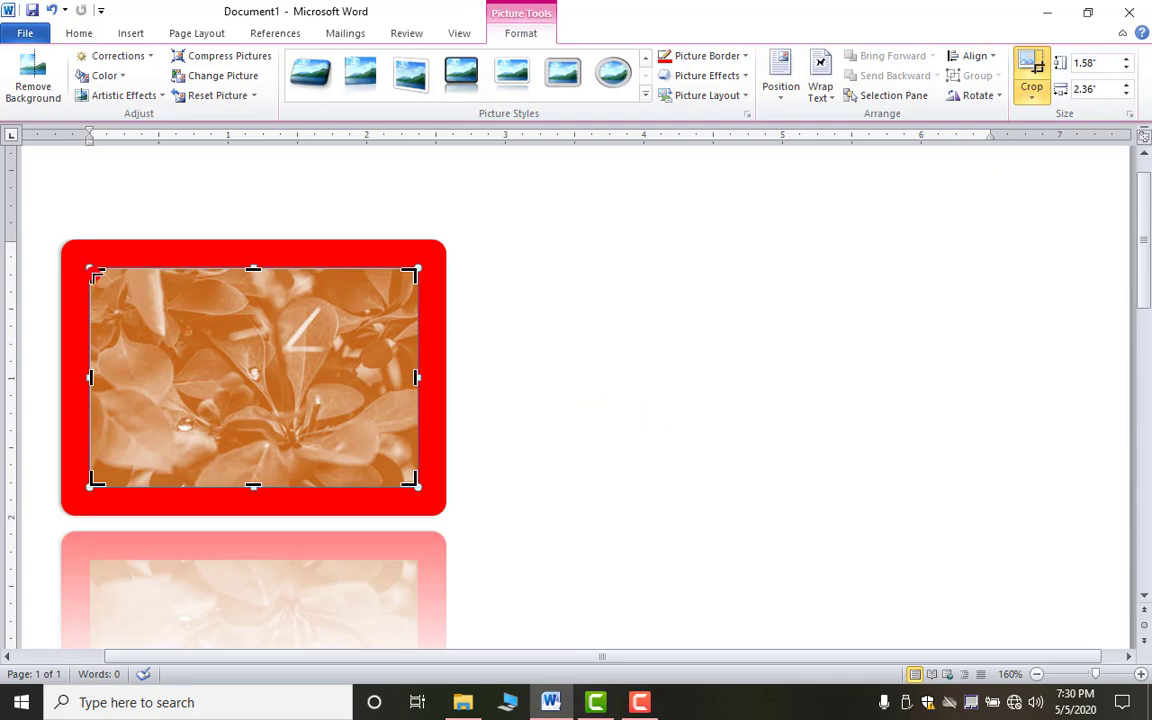
pyautogui.moveTo(96, 273); pyautogui.dragTo(167, 354)
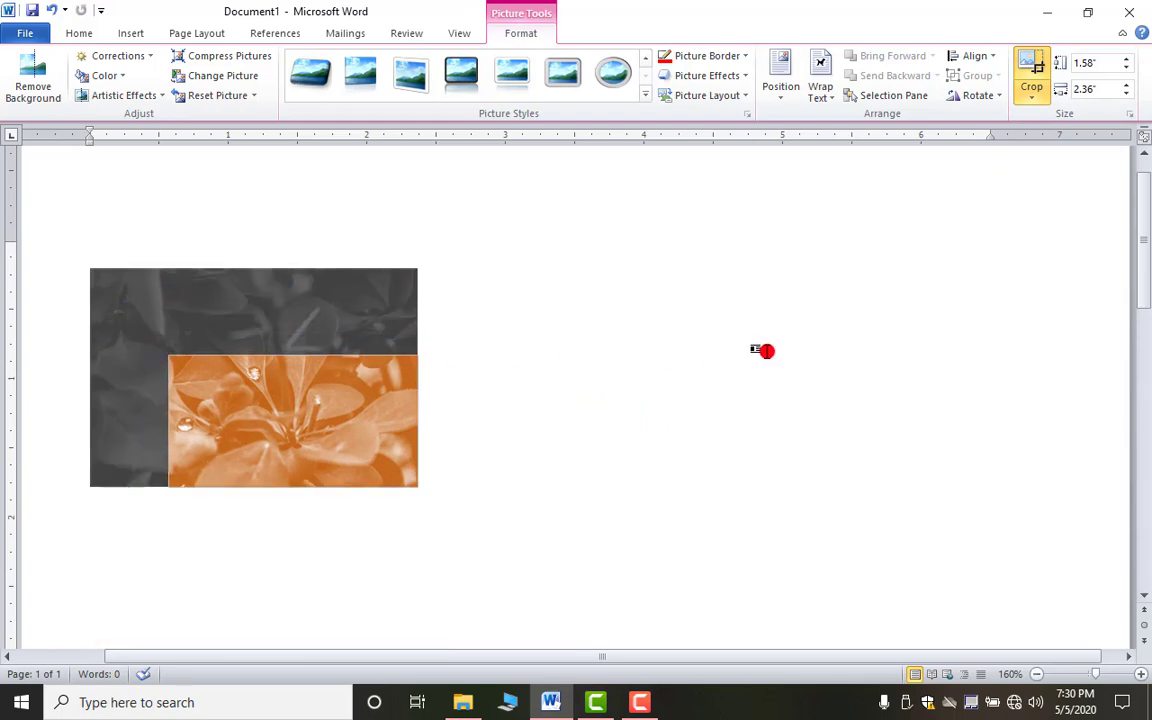
pyautogui.click(1033, 63)
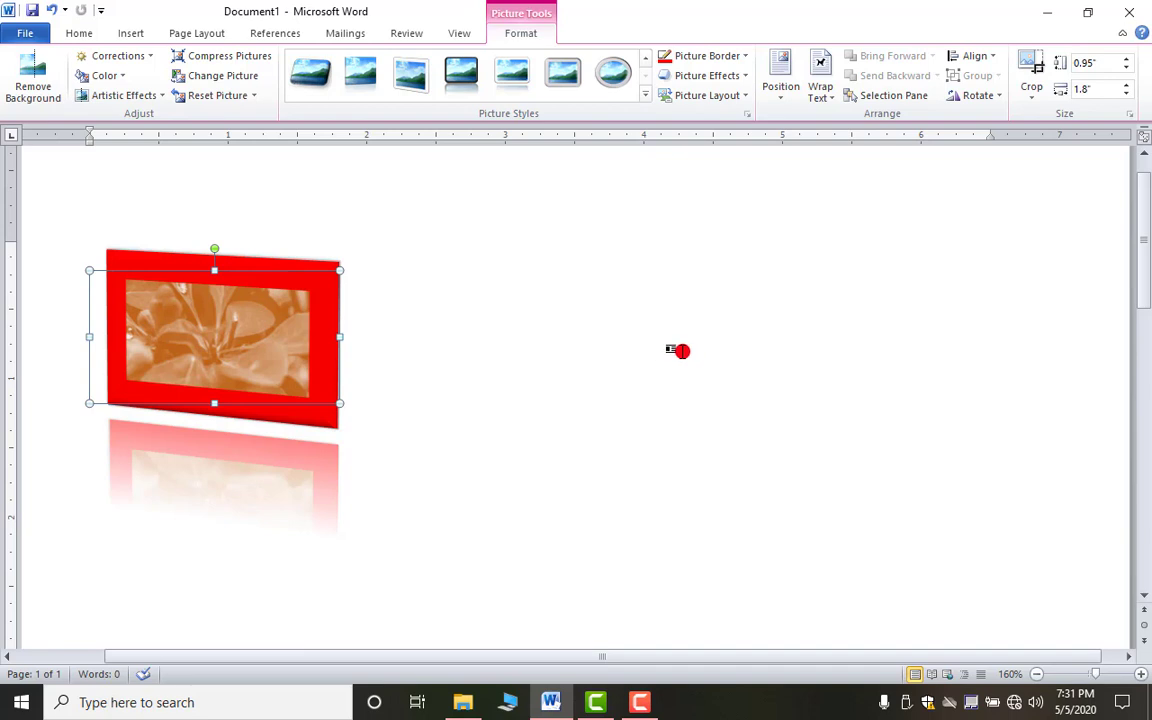
# - Open the Clip Art pane from the Insert tab
pyautogui.click(130, 33)
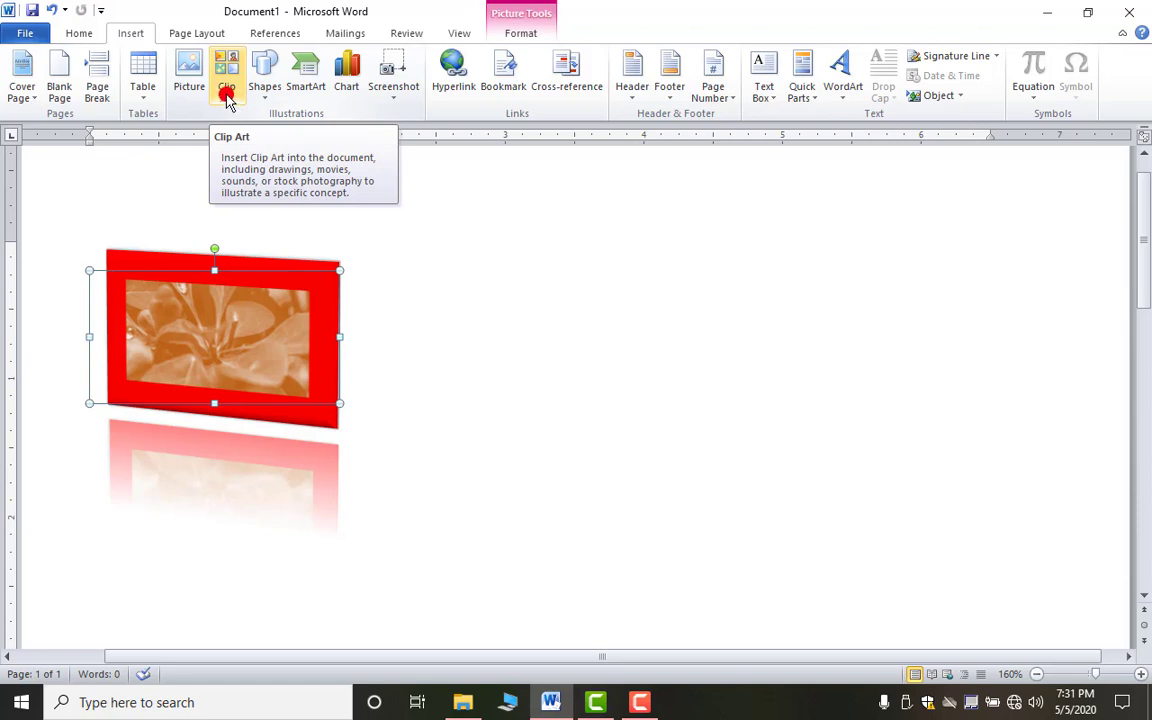
pyautogui.click(227, 92)
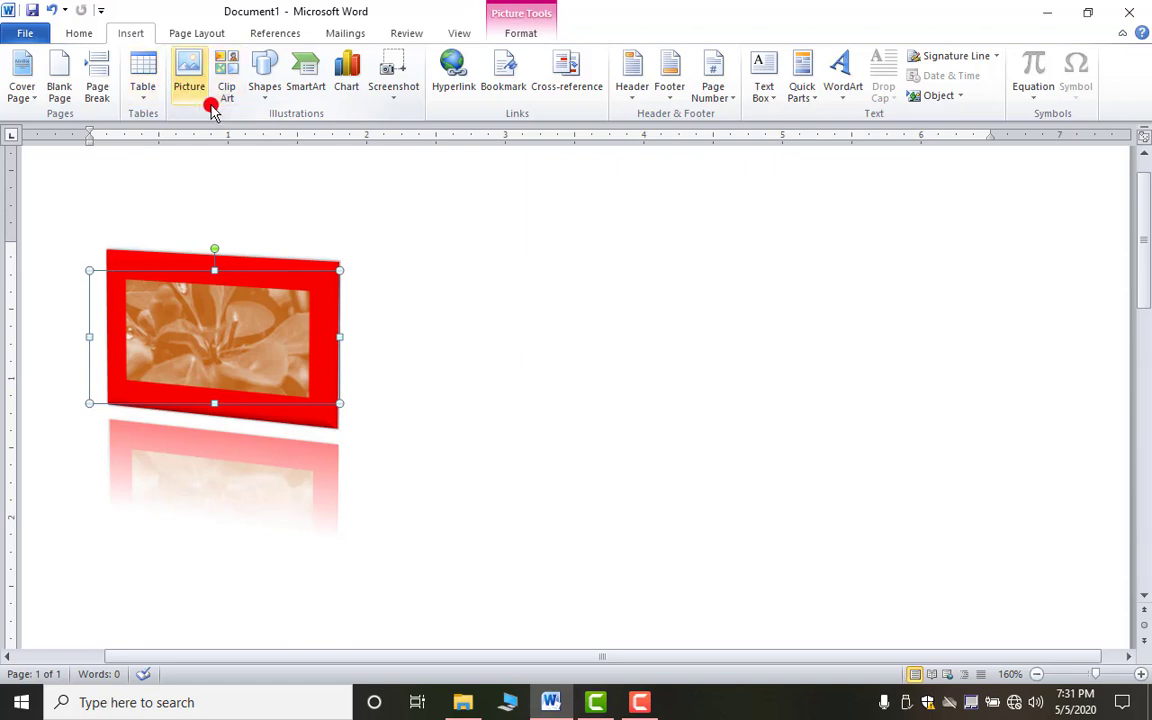
# - Search the clip art and drag the ambulance clip onto the page beside the photo
pyautogui.click(227, 88)
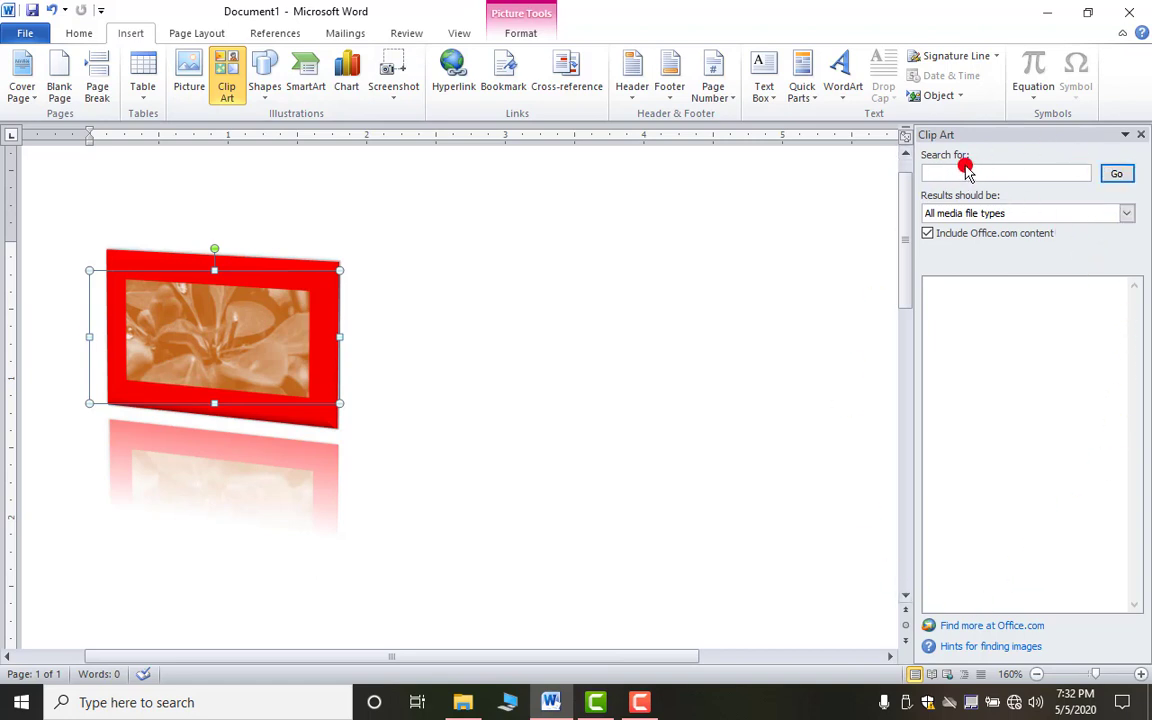
pyautogui.click(1117, 174)
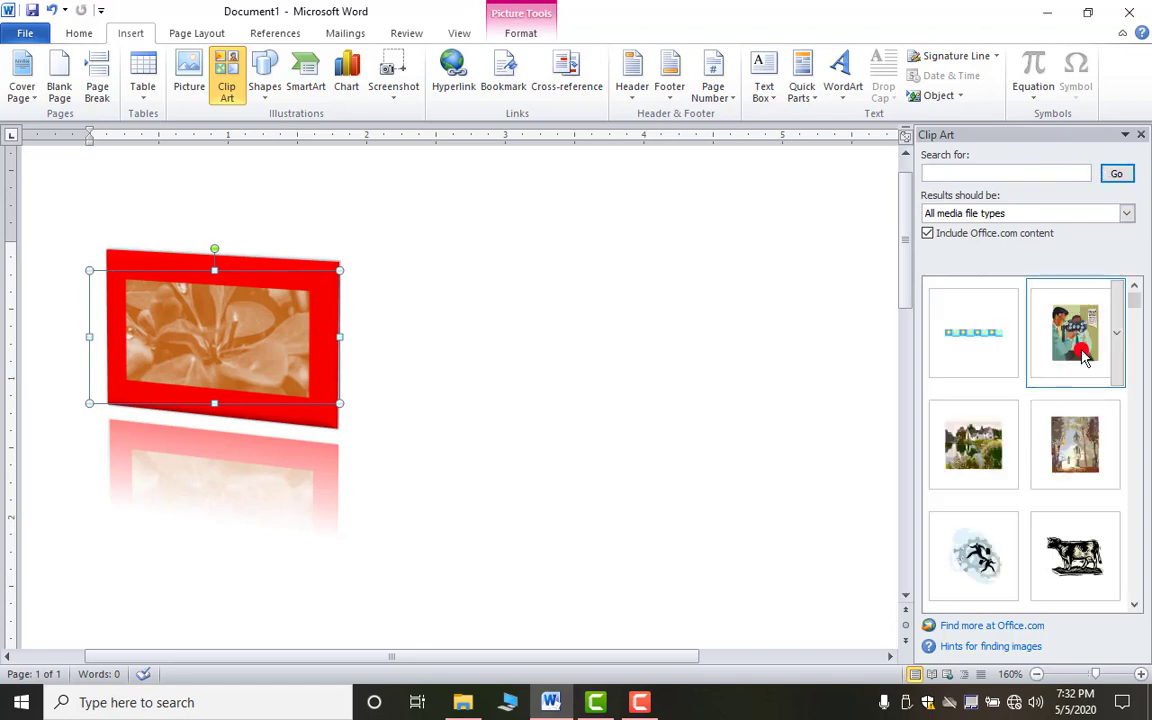
pyautogui.moveTo(1135, 302); pyautogui.dragTo(1142, 325)
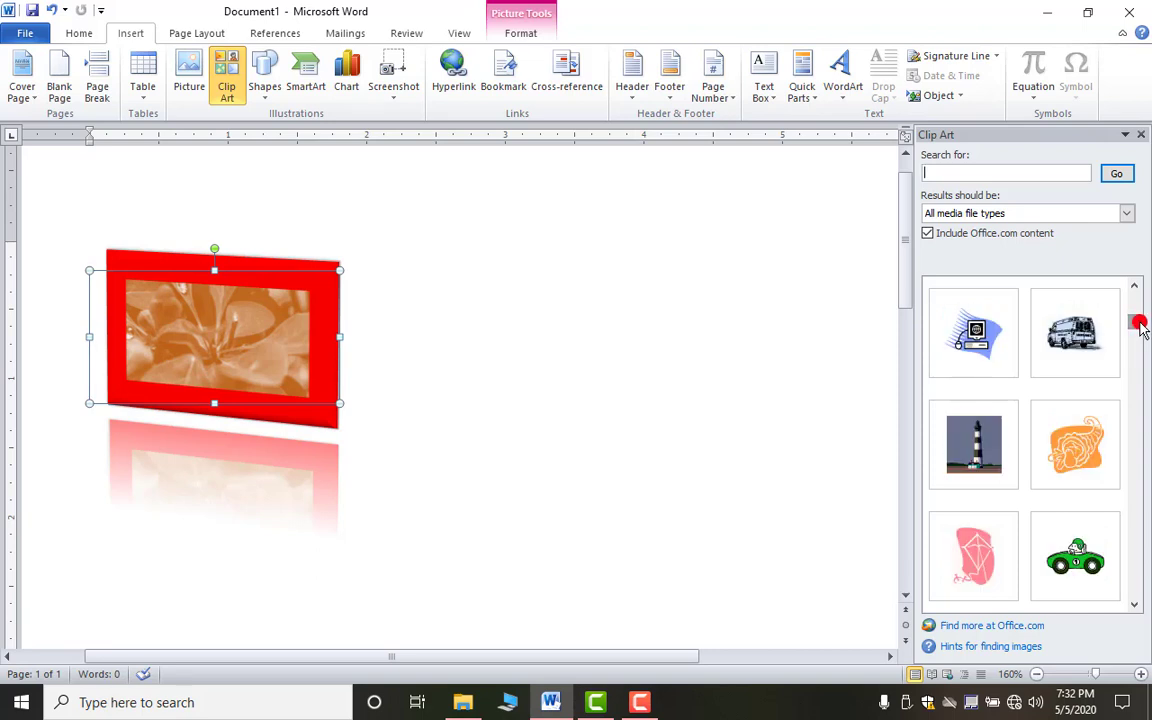
pyautogui.click(1082, 336)
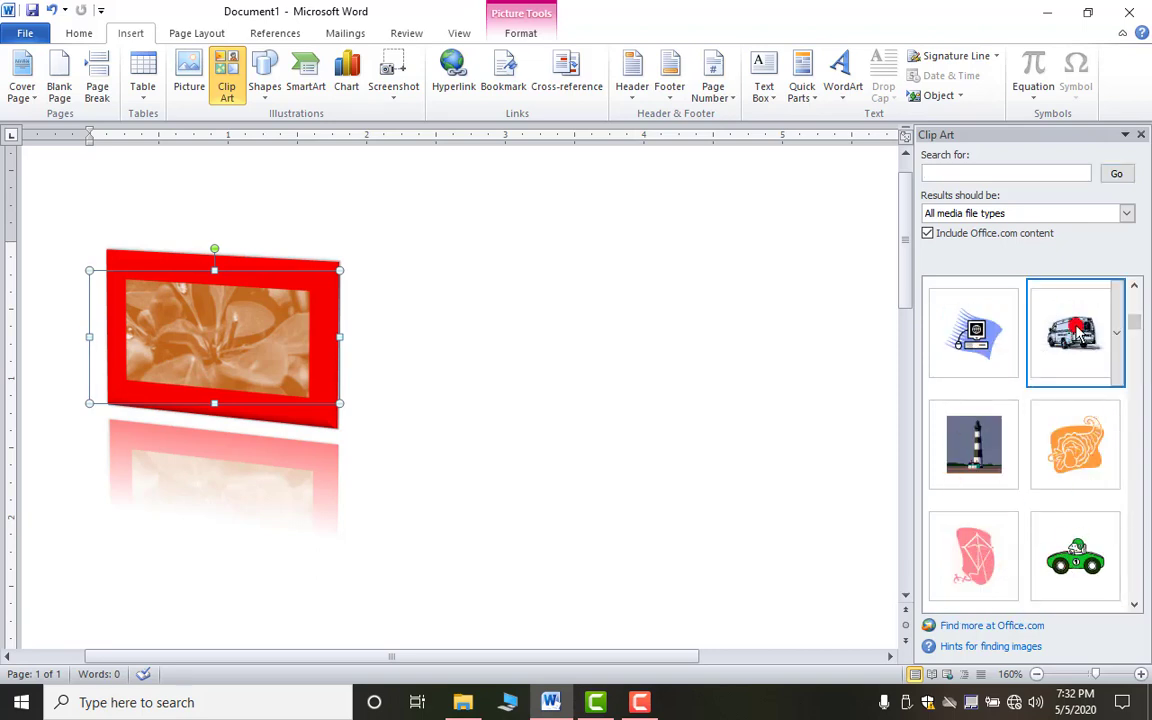
pyautogui.moveTo(1070, 335); pyautogui.dragTo(468, 418)
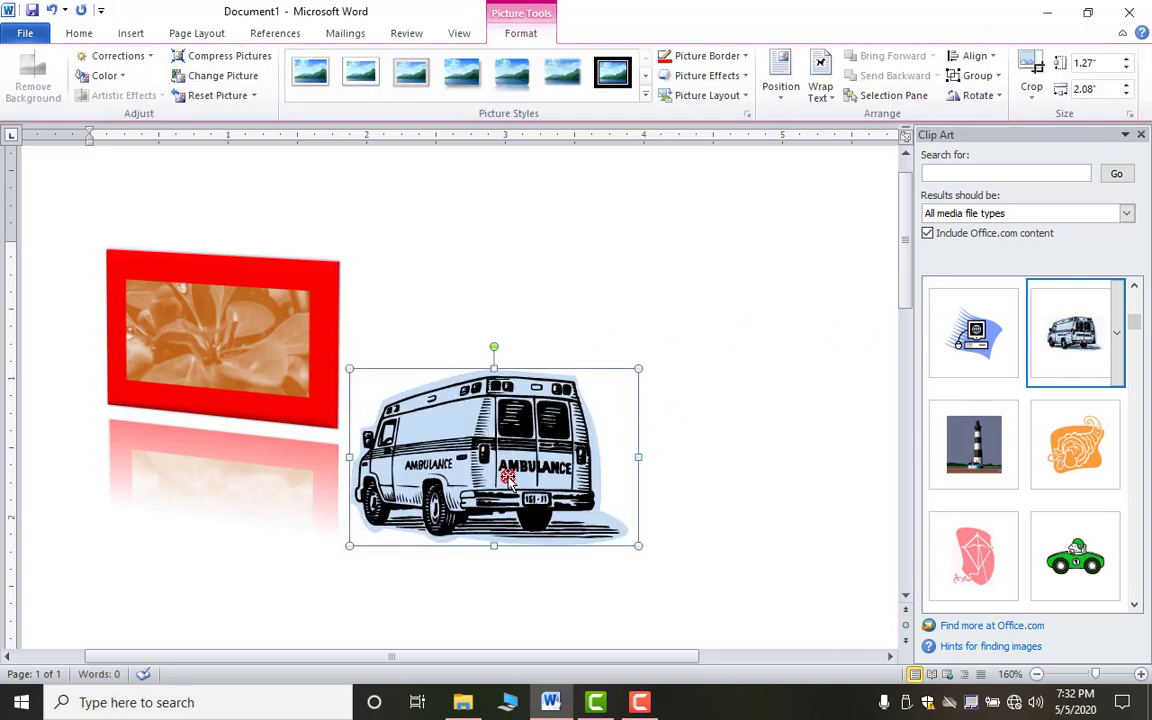
# - Set the 1.27" by 2.08" ambulance to With Text Wrapping and move it level beside the photo
pyautogui.click(607, 393)
pyautogui.moveTo(607, 391); pyautogui.dragTo(684, 350)
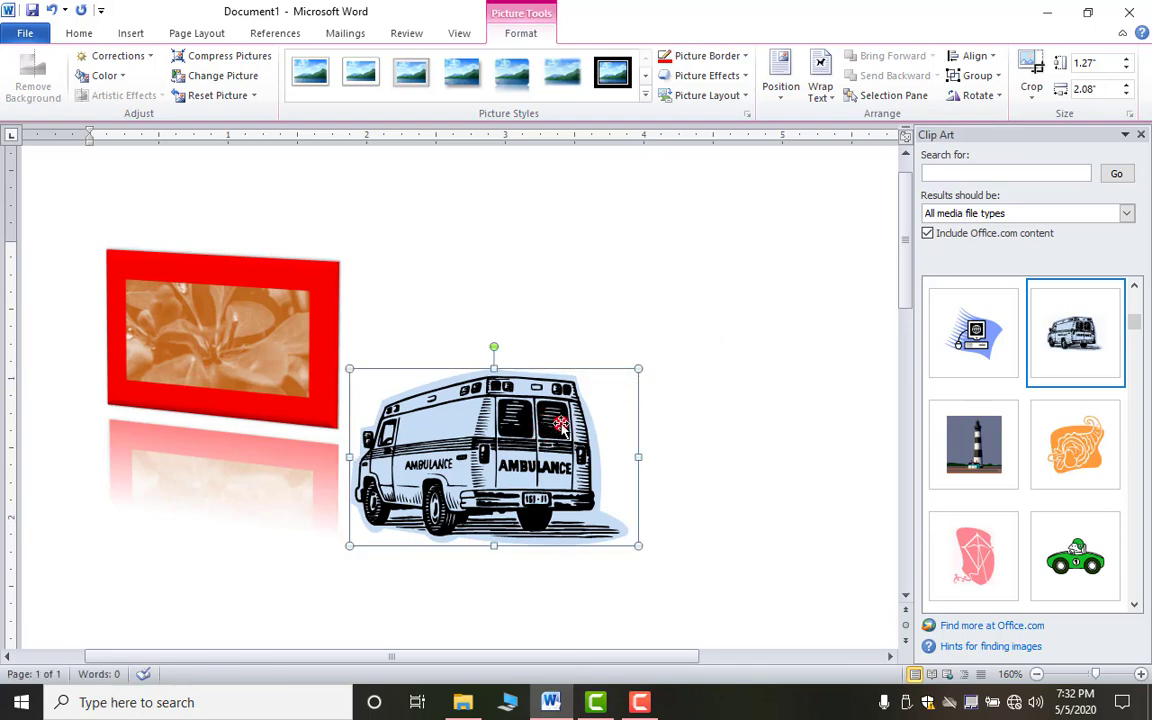
pyautogui.click(781, 78)
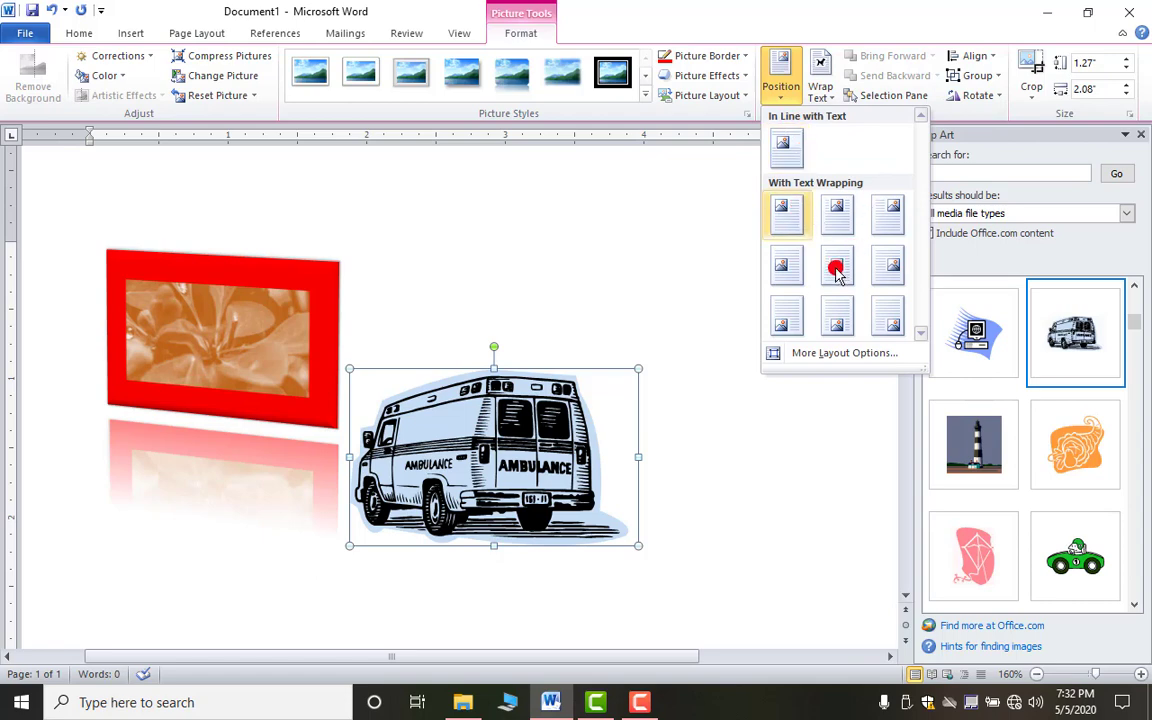
pyautogui.click(887, 215)
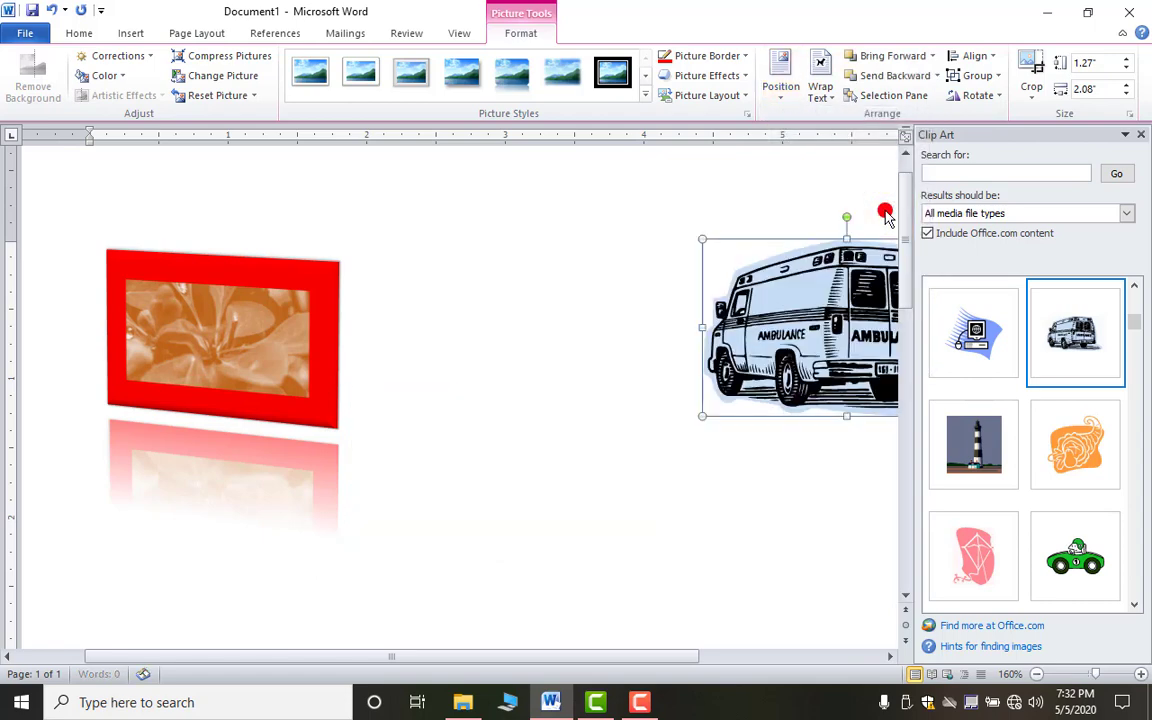
pyautogui.moveTo(851, 302); pyautogui.dragTo(564, 362)
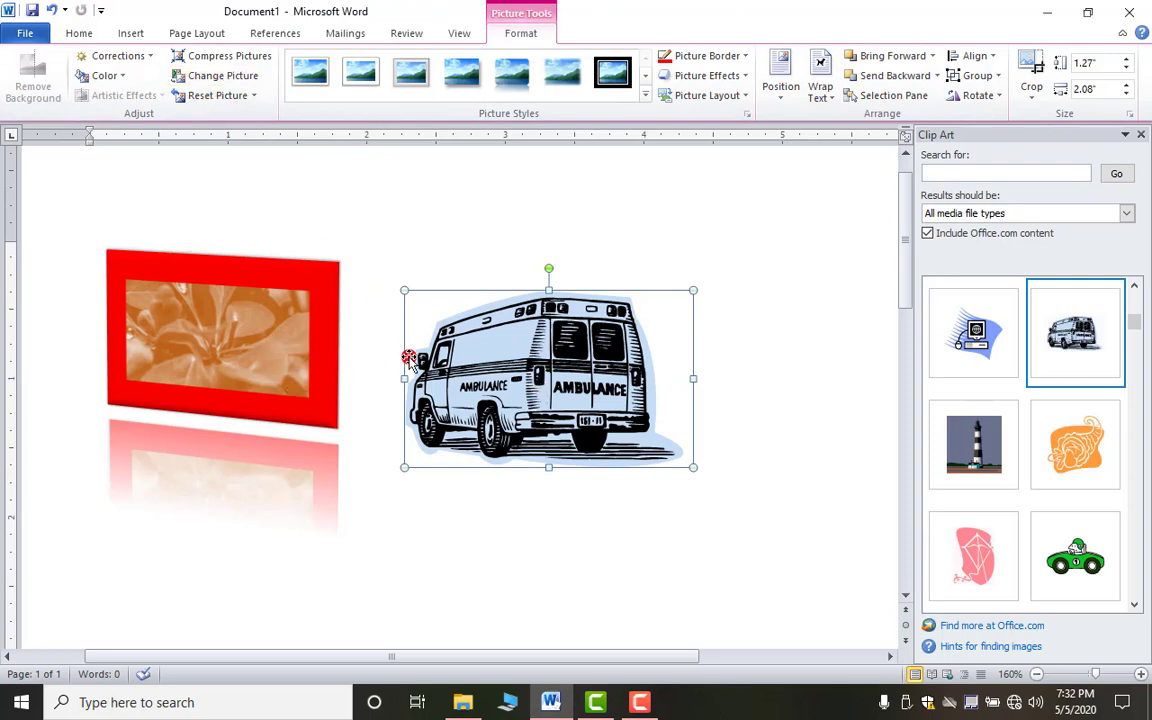
pyautogui.click(133, 33)
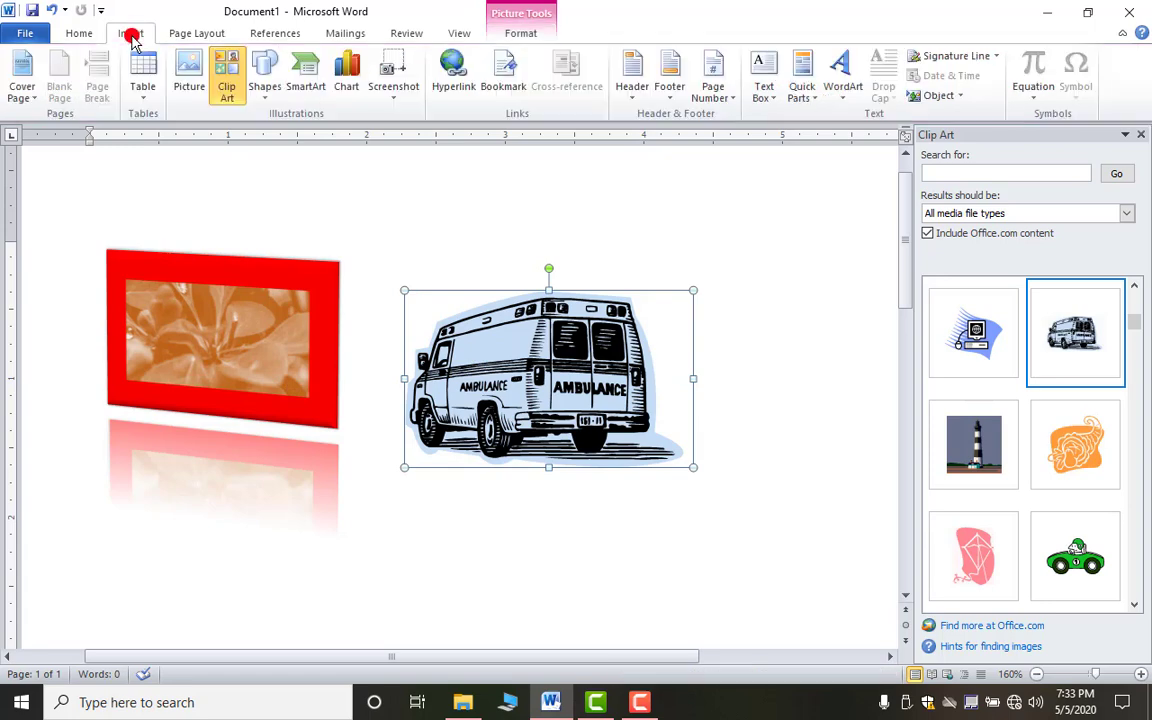
# - Draw a 0.95" by 2.2" rectangle shape just below the ambulance clip art
pyautogui.click(228, 555)
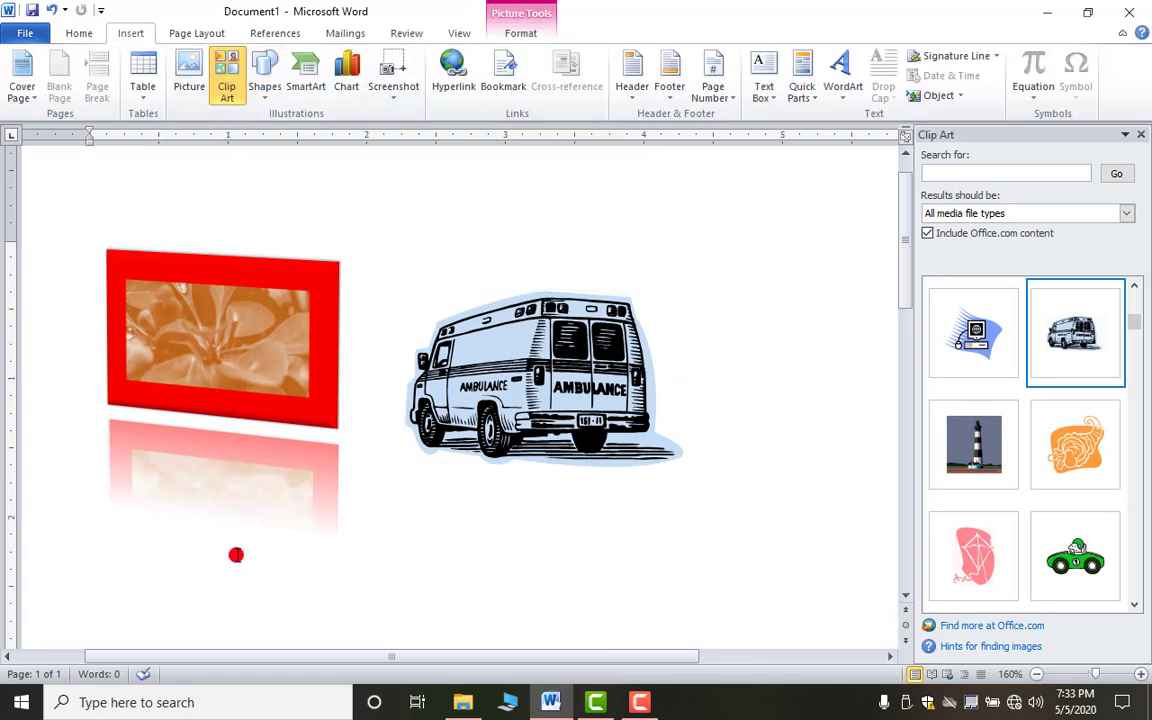
pyautogui.click(321, 330)
pyautogui.click(265, 103)
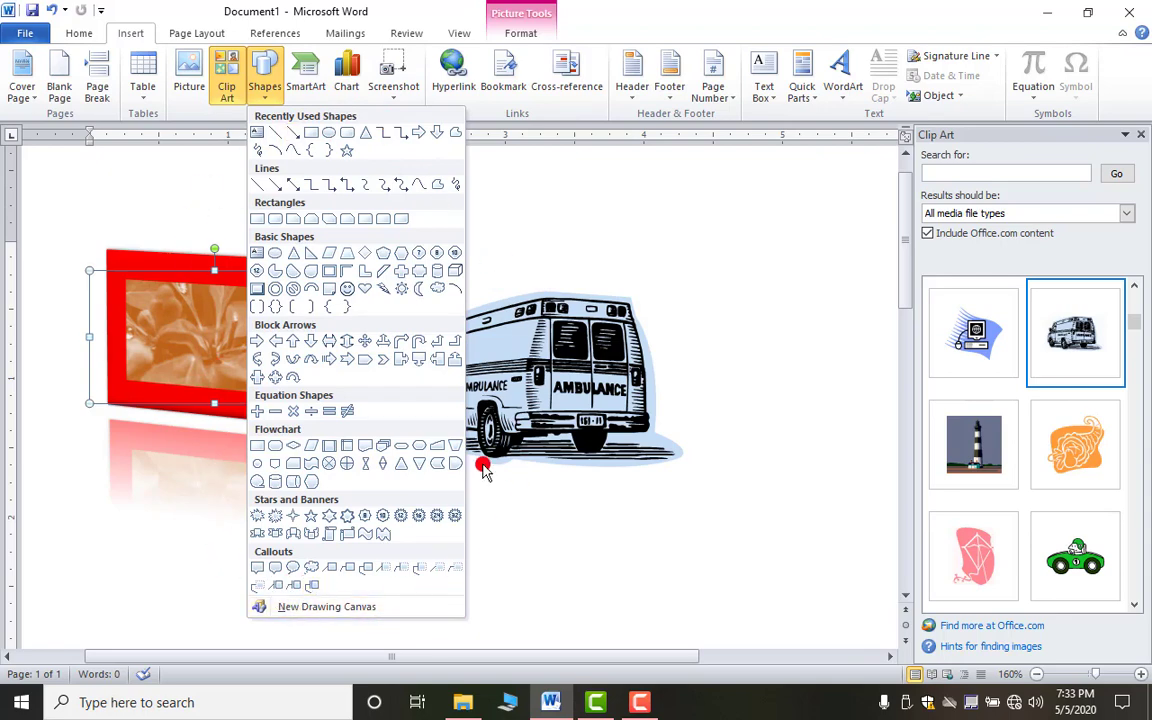
pyautogui.click(257, 220)
pyautogui.moveTo(405, 481); pyautogui.dragTo(710, 612)
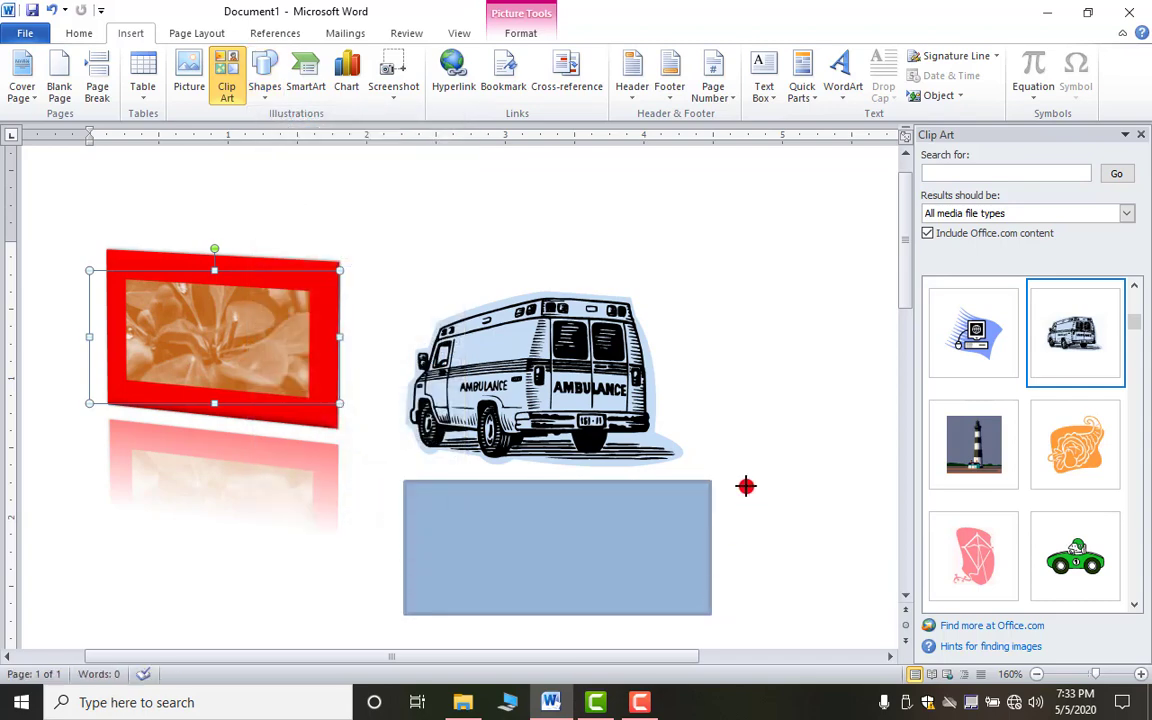
pyautogui.scroll(-3, 745, 485)
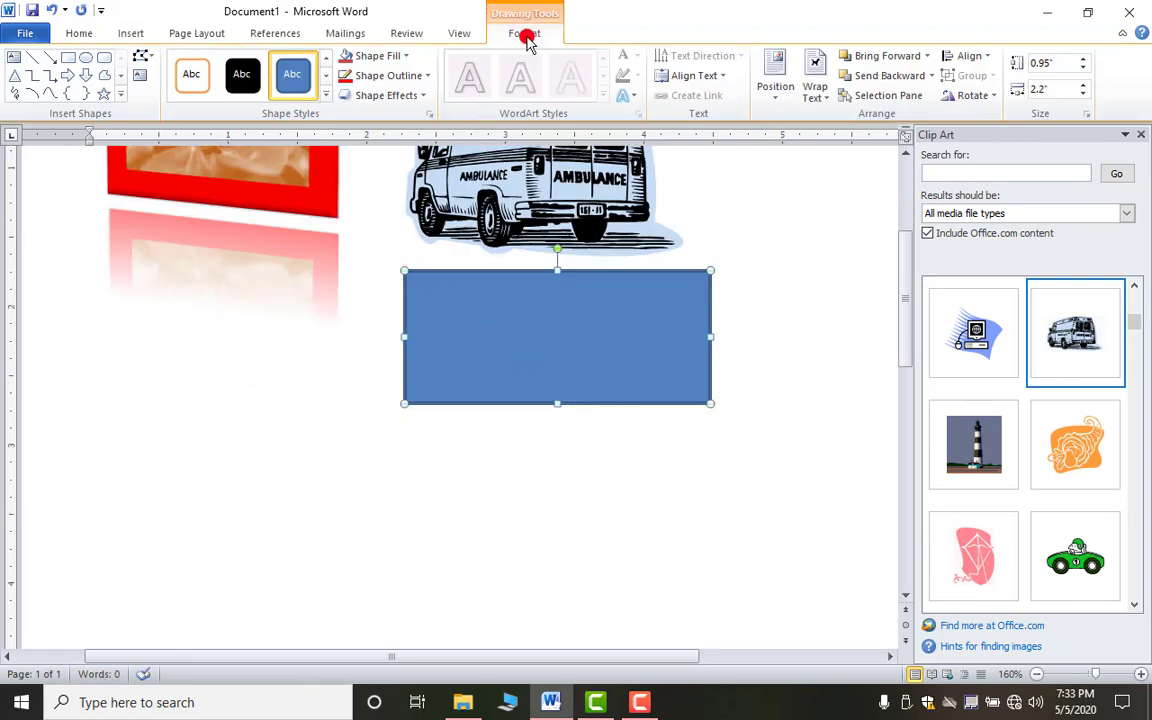
# - Try a white black-outlined shape style, then a thin blue outline style, on the rectangle
pyautogui.click(326, 95)
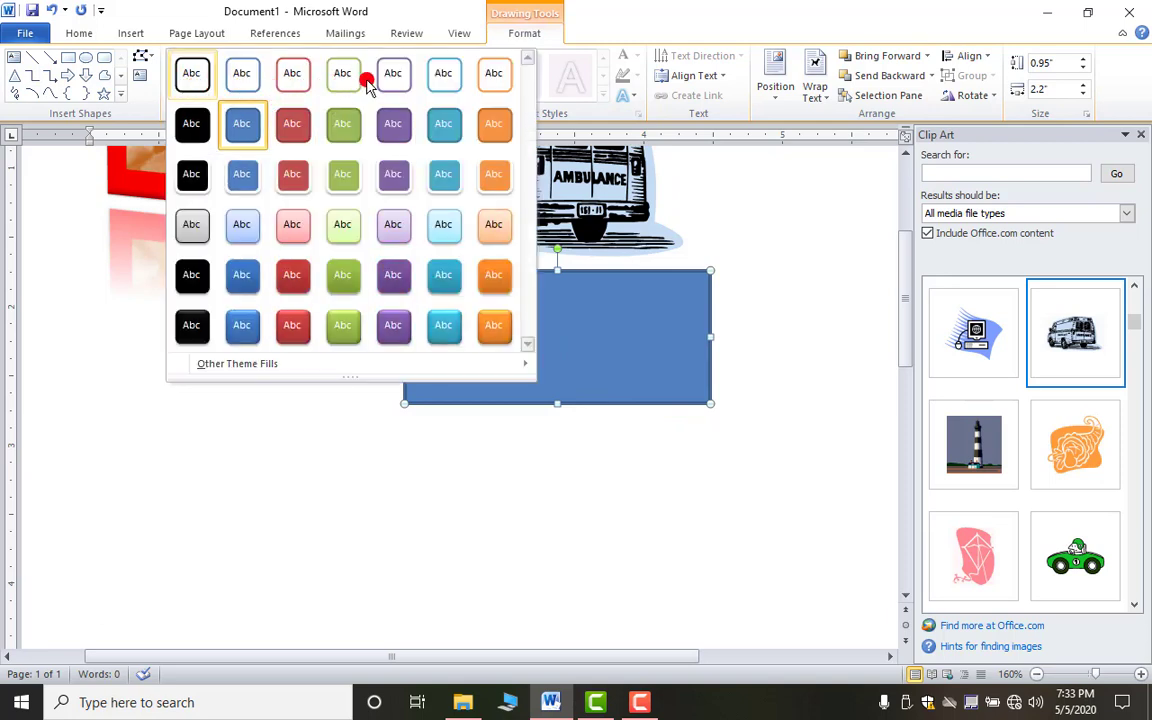
pyautogui.click(193, 77)
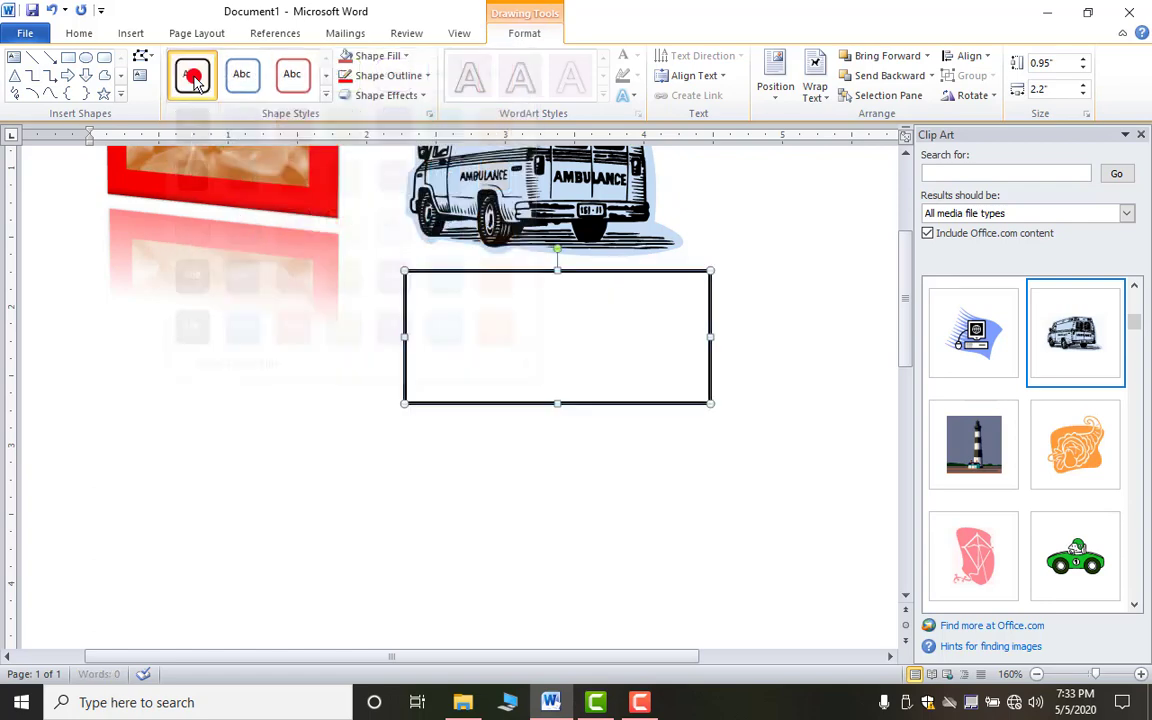
pyautogui.click(257, 82)
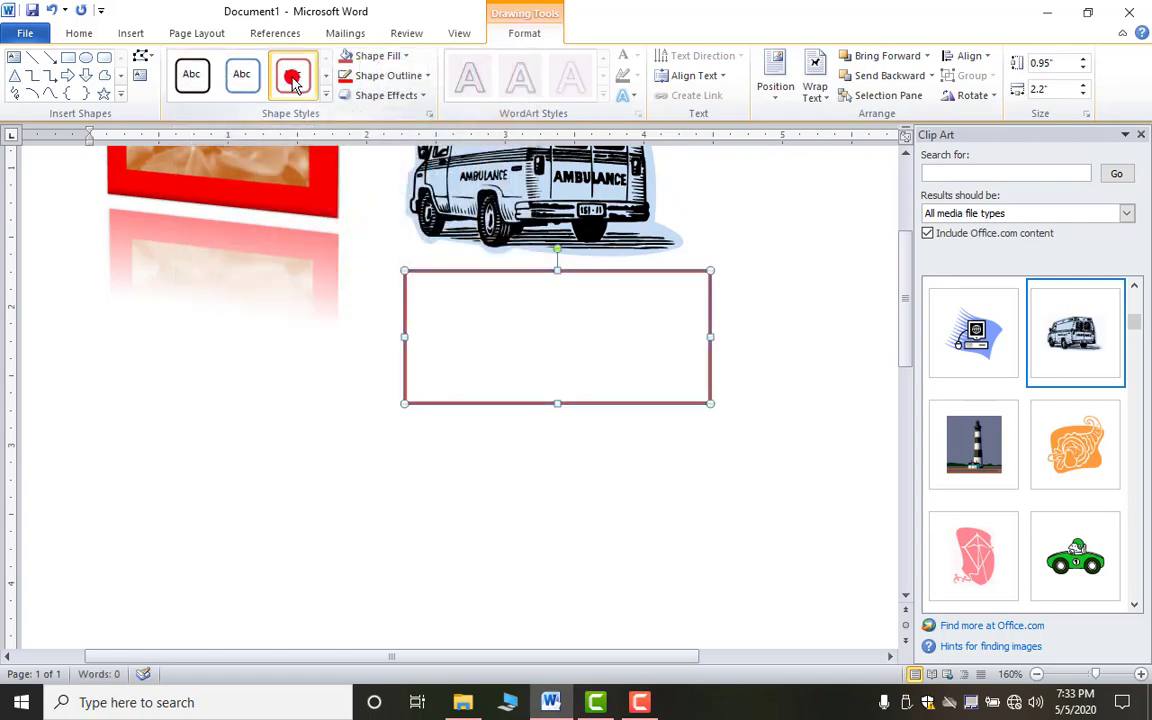
# - Fill the rectangle with Red and give it a matching Red outline
pyautogui.click(366, 55)
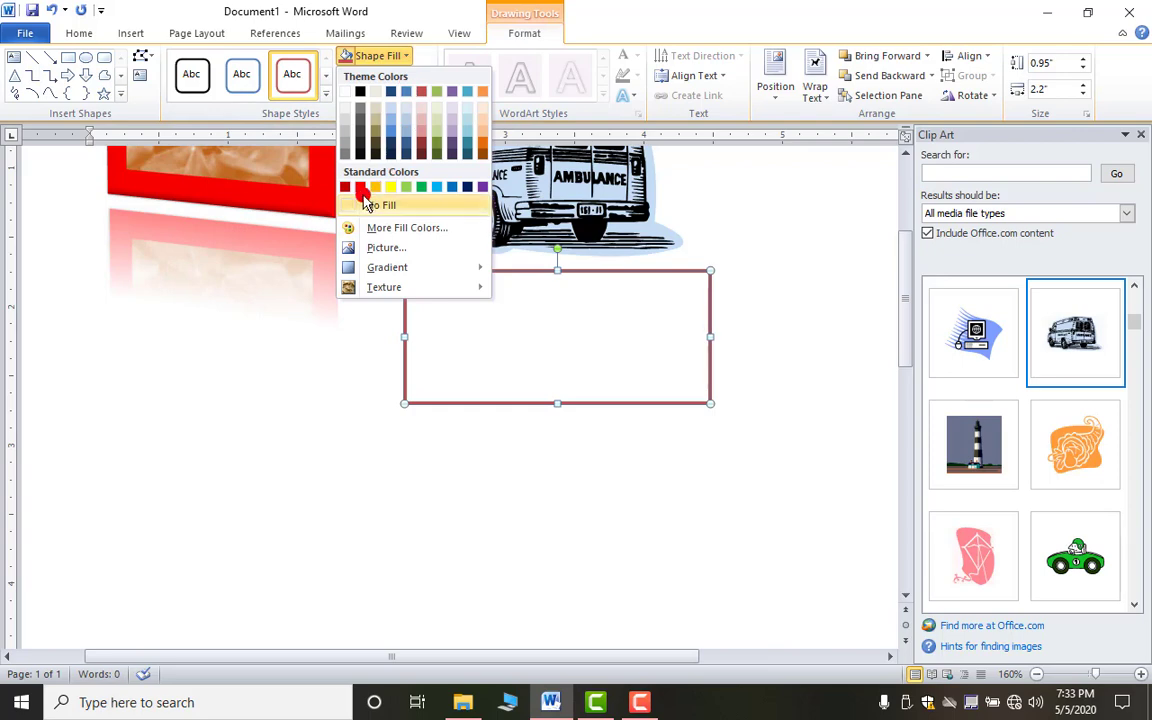
pyautogui.click(360, 187)
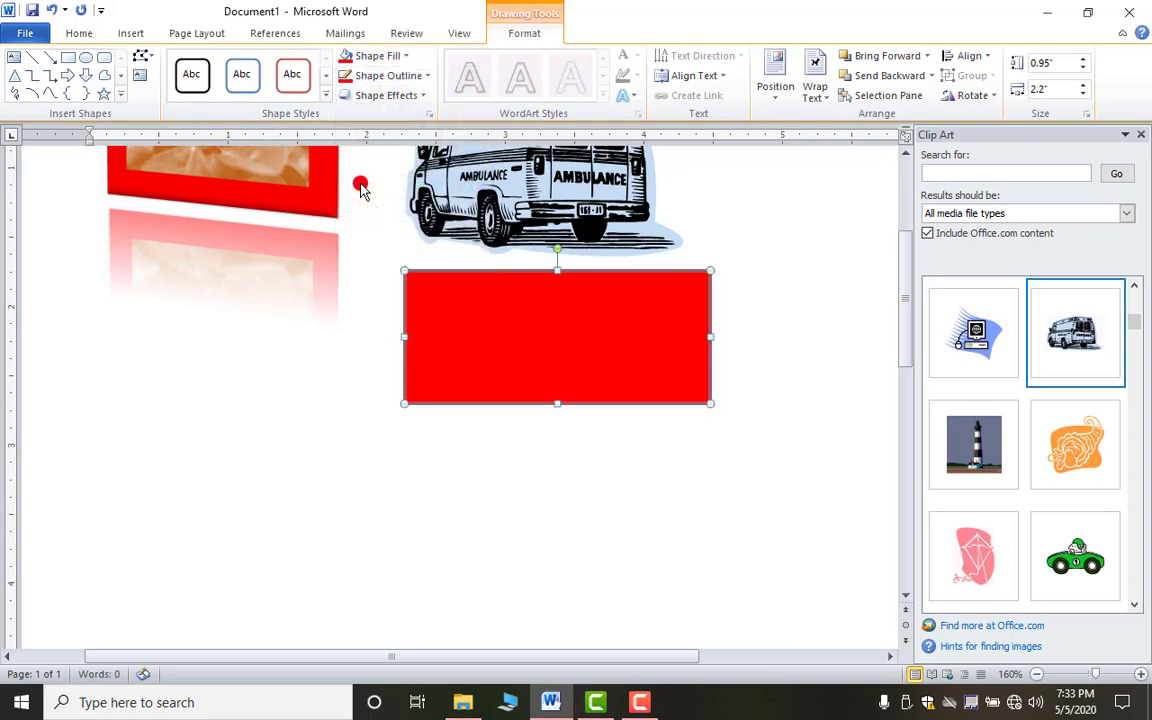
pyautogui.click(424, 76)
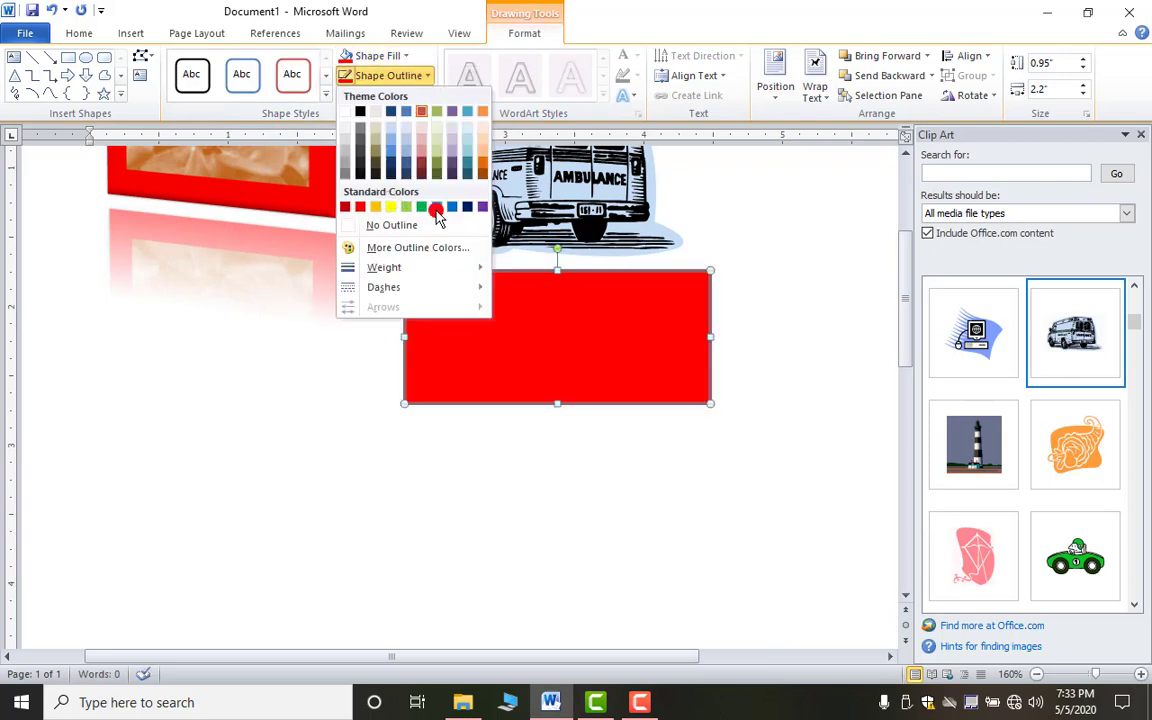
pyautogui.click(362, 208)
pyautogui.click(477, 491)
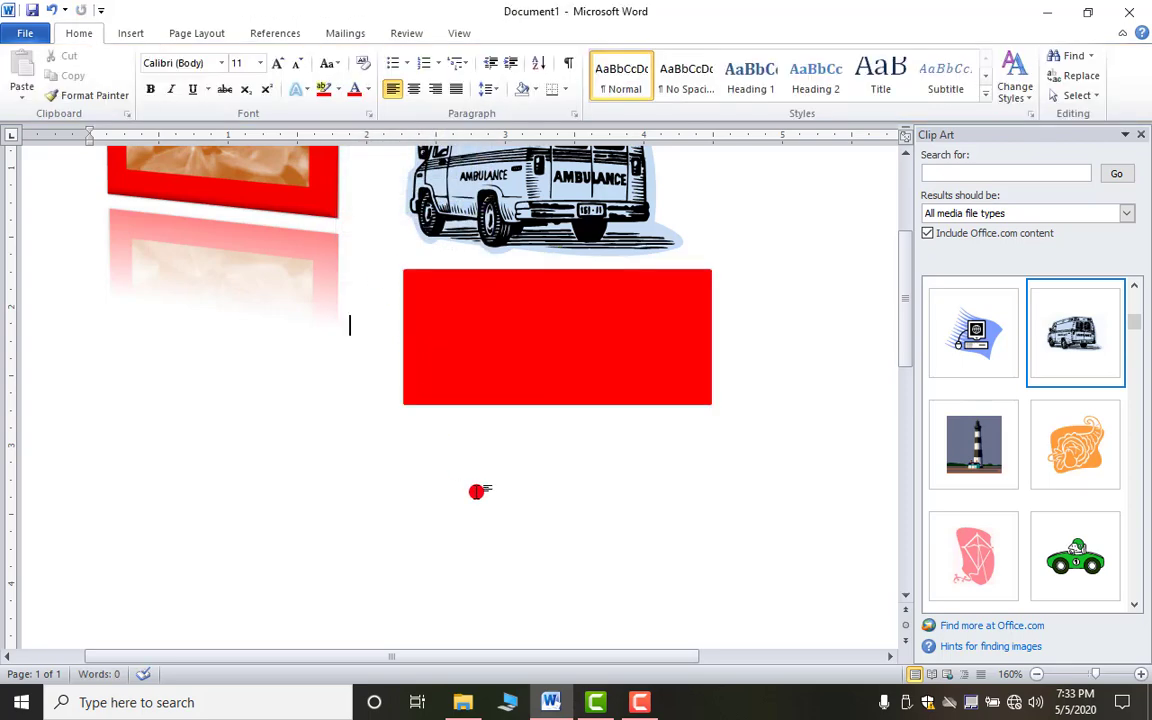
# - Apply an isometric 3-D Rotation preset to the red rectangle
pyautogui.click(540, 329)
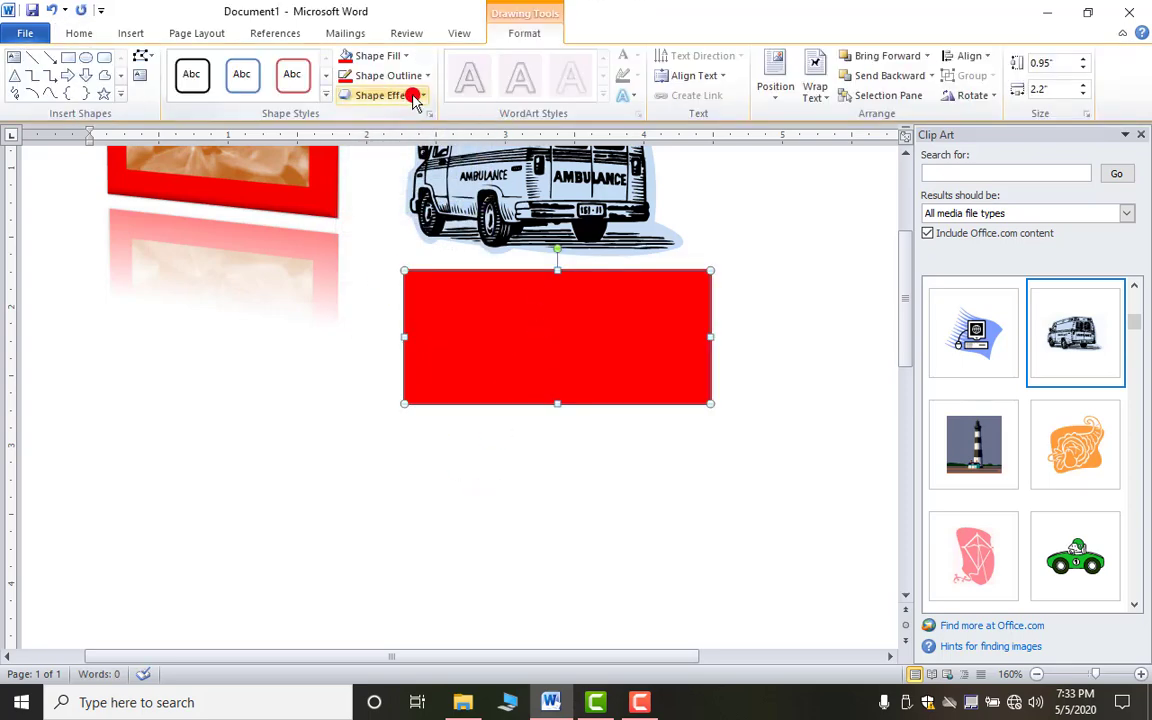
pyautogui.click(376, 94)
pyautogui.moveTo(425, 220)
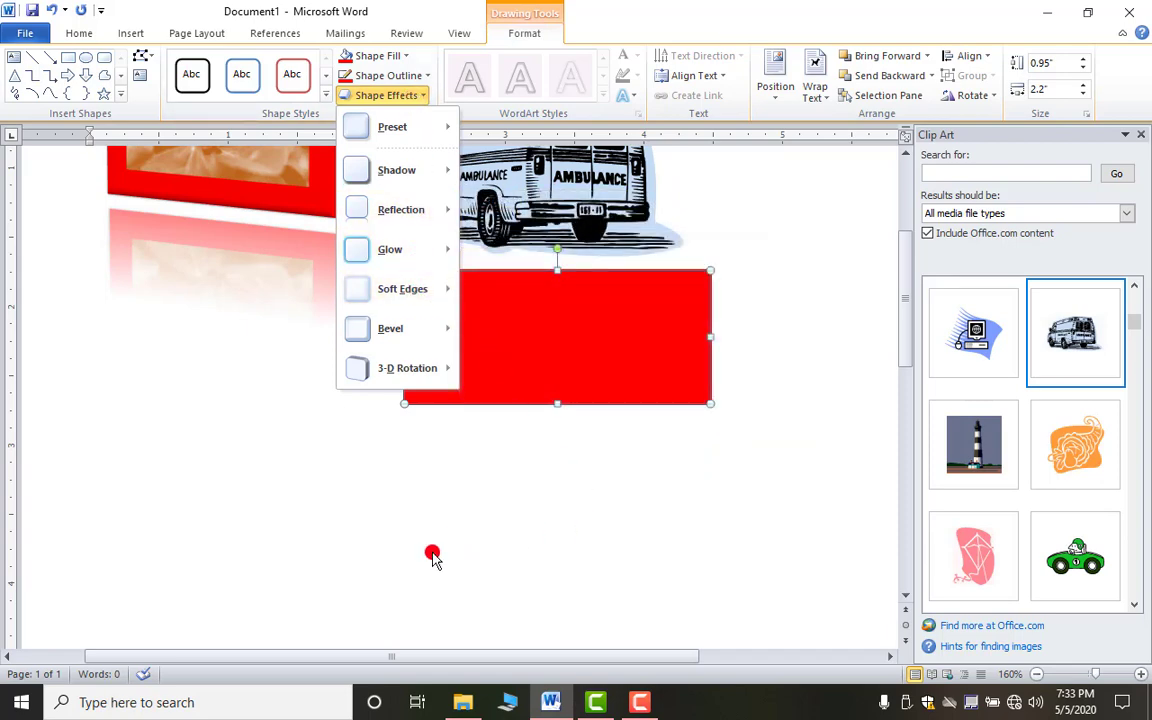
pyautogui.moveTo(422, 370)
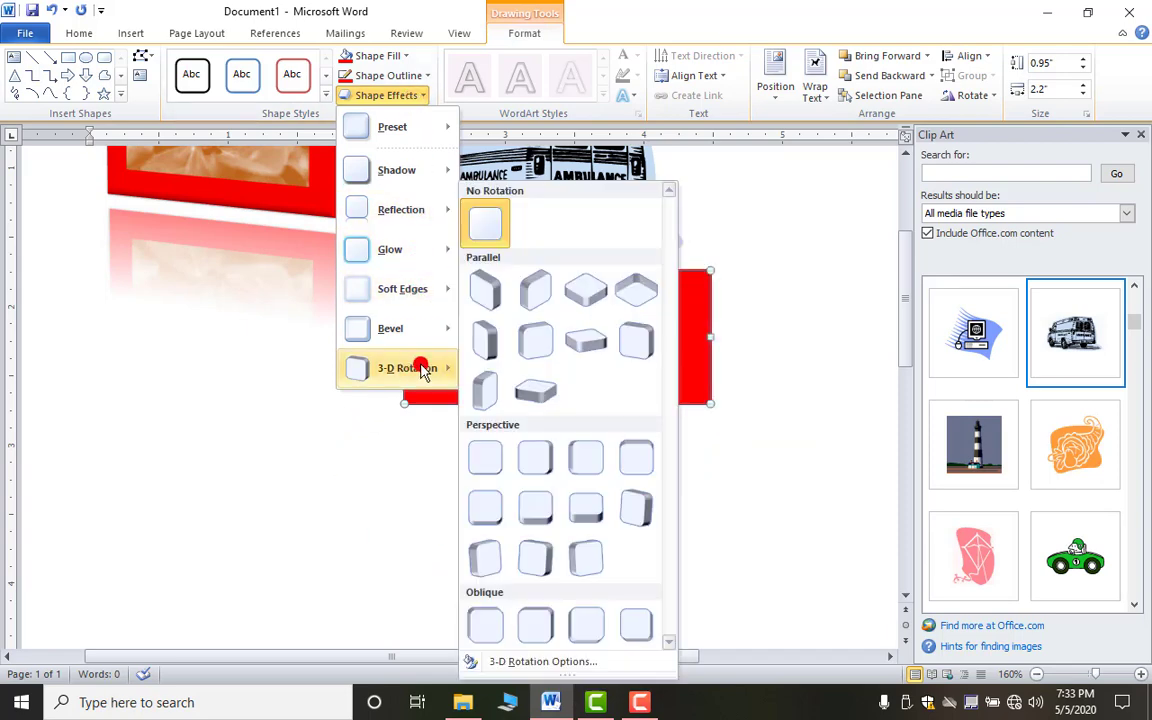
pyautogui.click(535, 289)
# - Drag the slanted red shape lower and further left on the page
pyautogui.moveTo(483, 400); pyautogui.dragTo(373, 481)
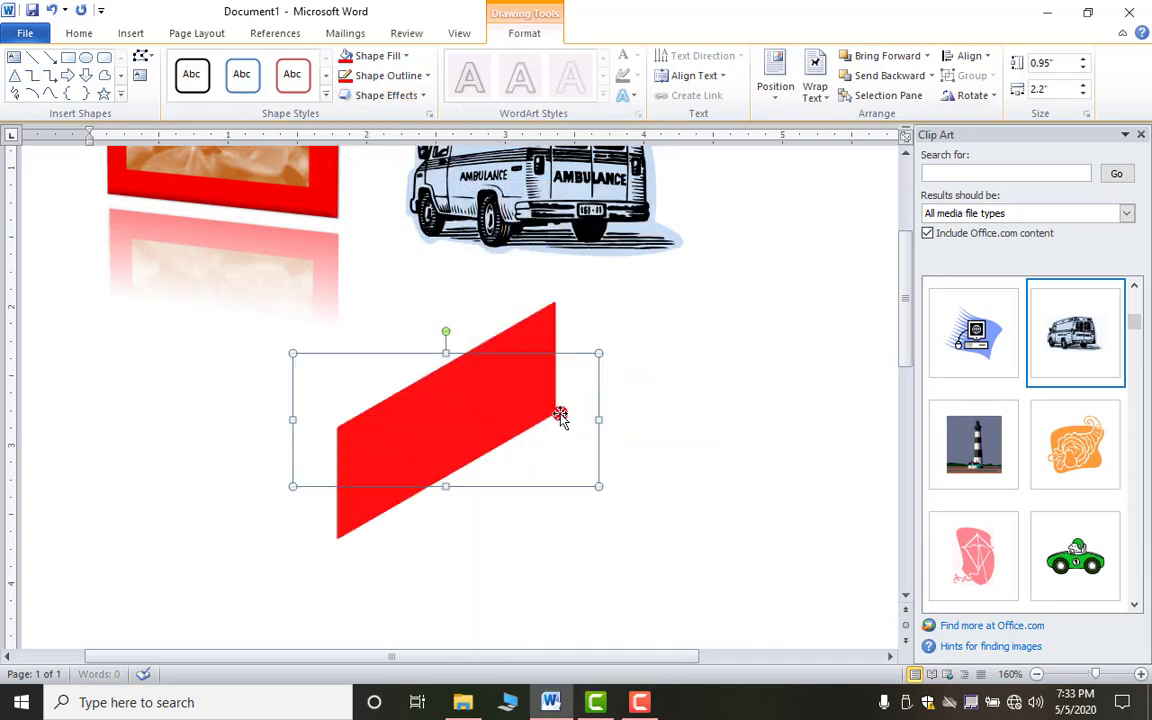
pyautogui.moveTo(522, 411); pyautogui.dragTo(415, 490)
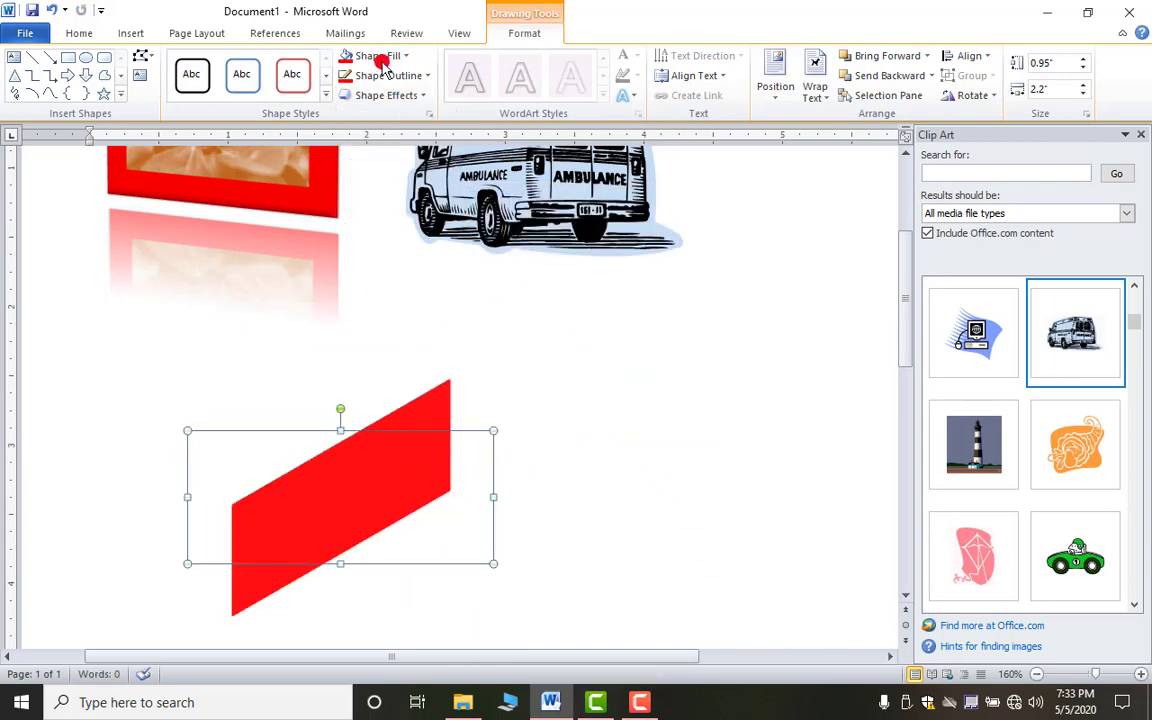
pyautogui.click(130, 33)
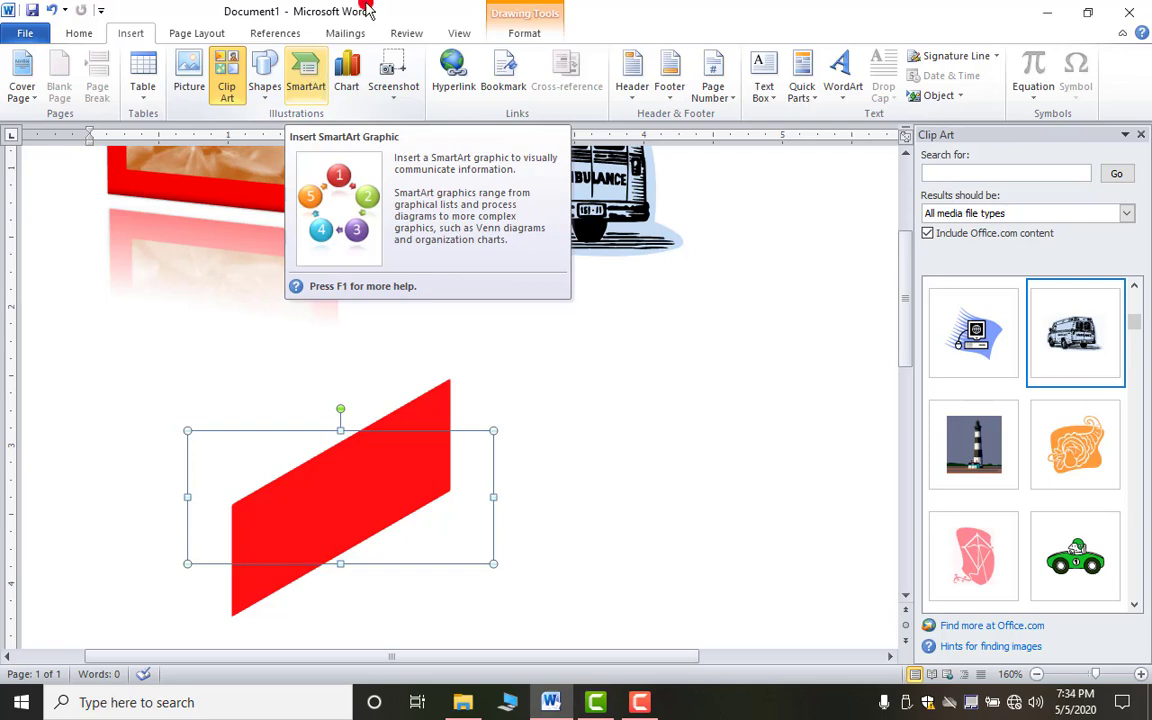
# - Open the SmartArt chooser and browse the List through Picture layout categories
pyautogui.click(265, 75)
pyautogui.click(310, 80)
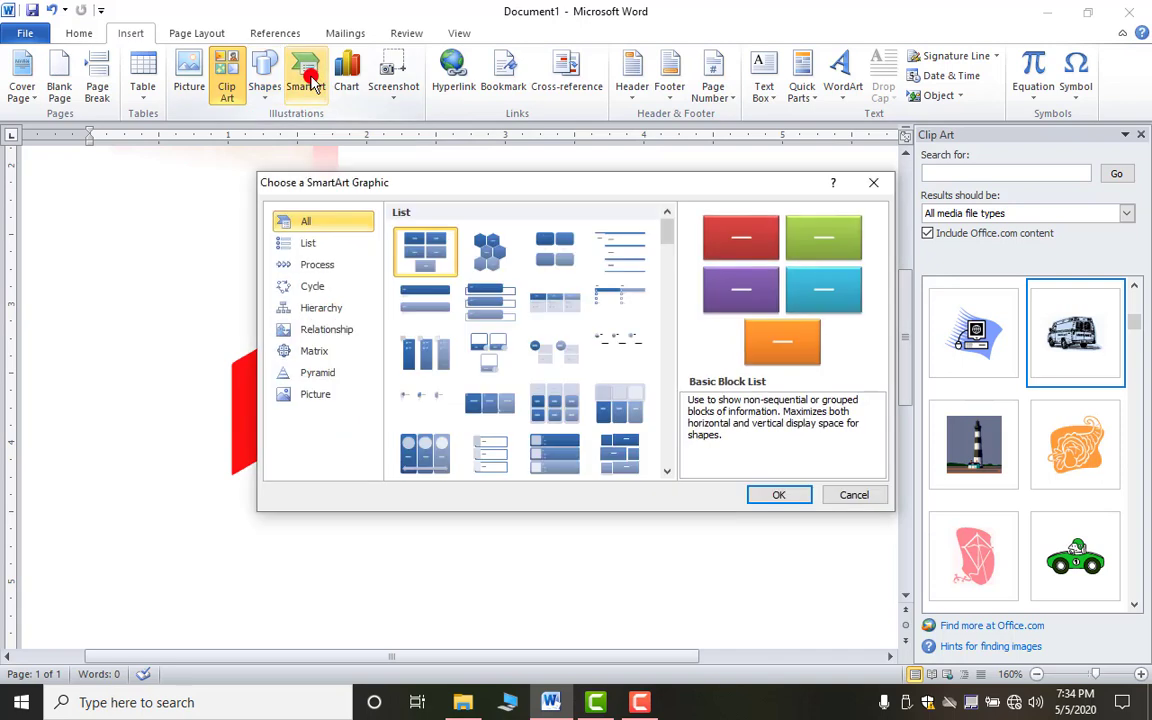
pyautogui.moveTo(531, 184); pyautogui.dragTo(469, 186)
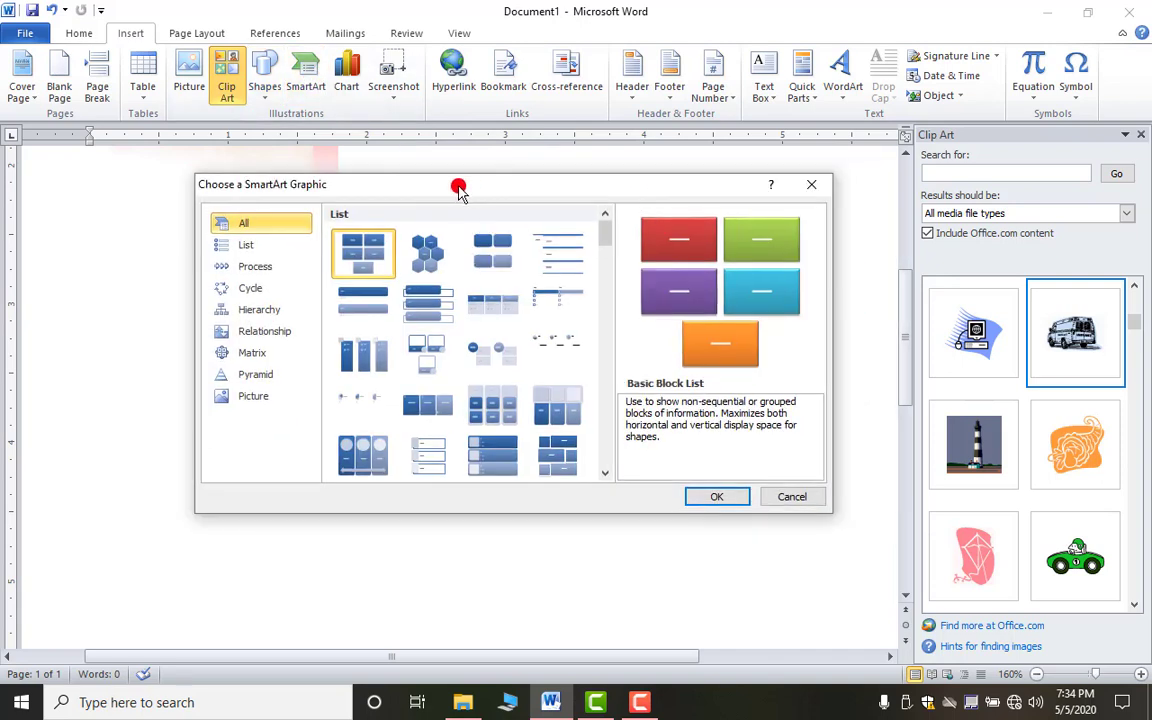
pyautogui.click(255, 246)
pyautogui.click(260, 266)
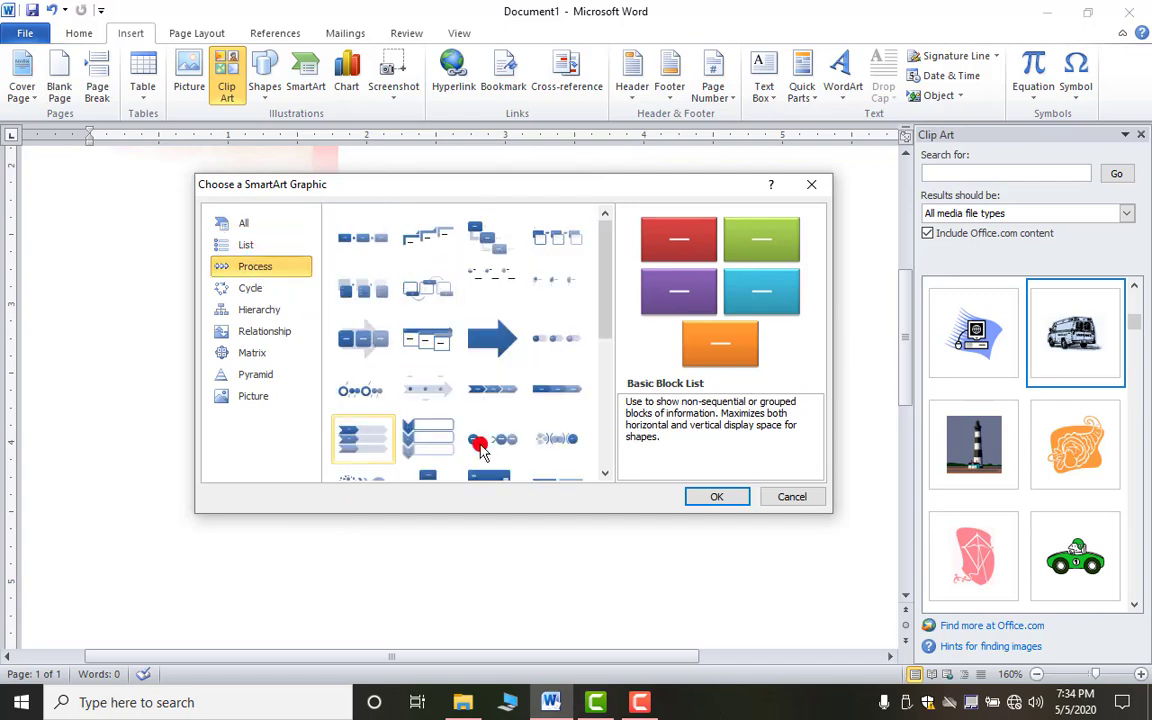
pyautogui.click(266, 289)
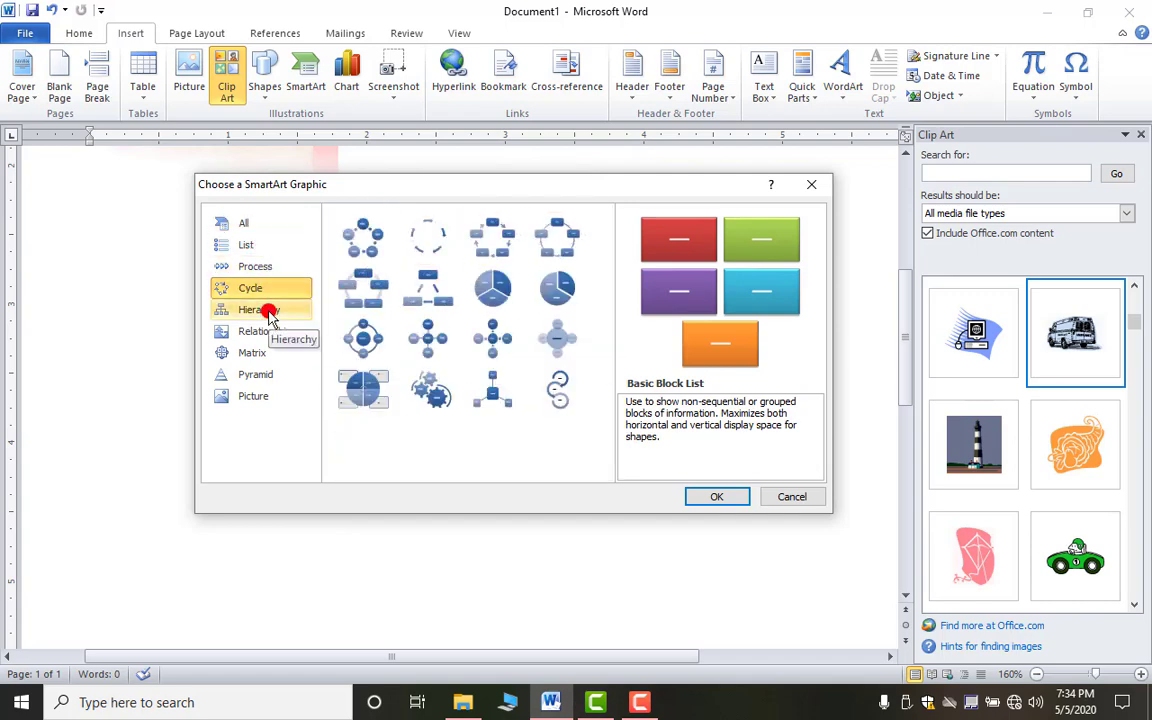
pyautogui.click(266, 312)
pyautogui.click(265, 332)
pyautogui.click(262, 353)
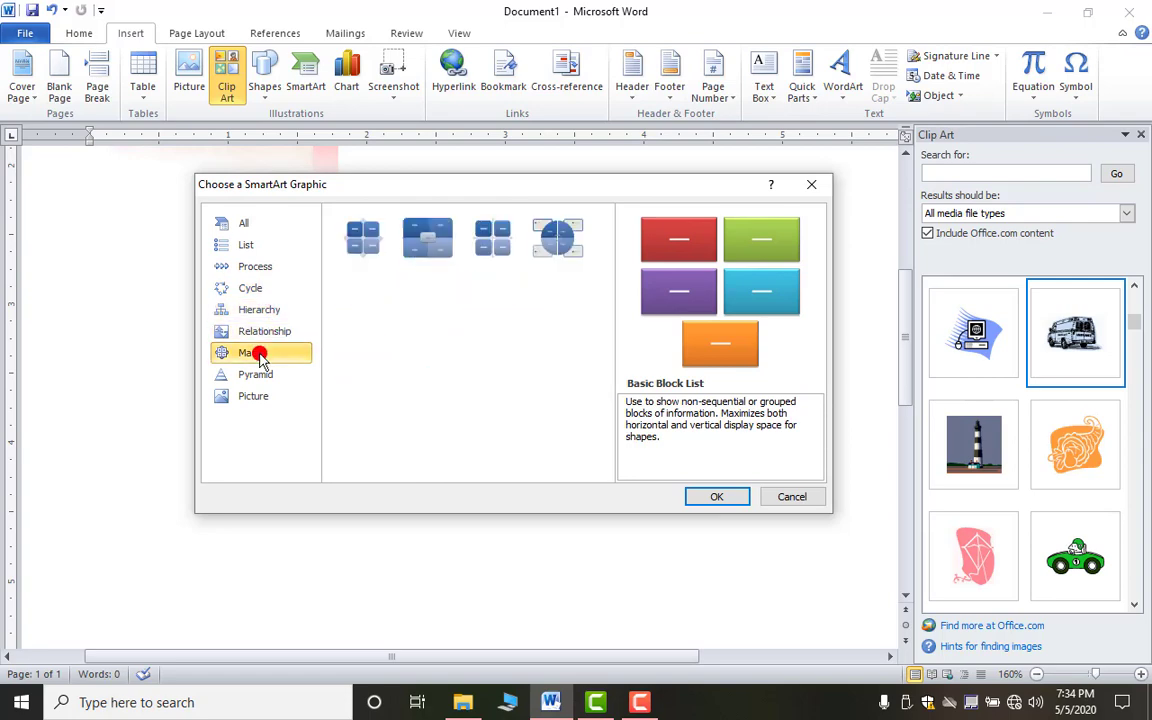
pyautogui.click(258, 375)
pyautogui.click(260, 395)
# - Insert the Basic Pyramid layout from the Pyramid category
pyautogui.click(258, 376)
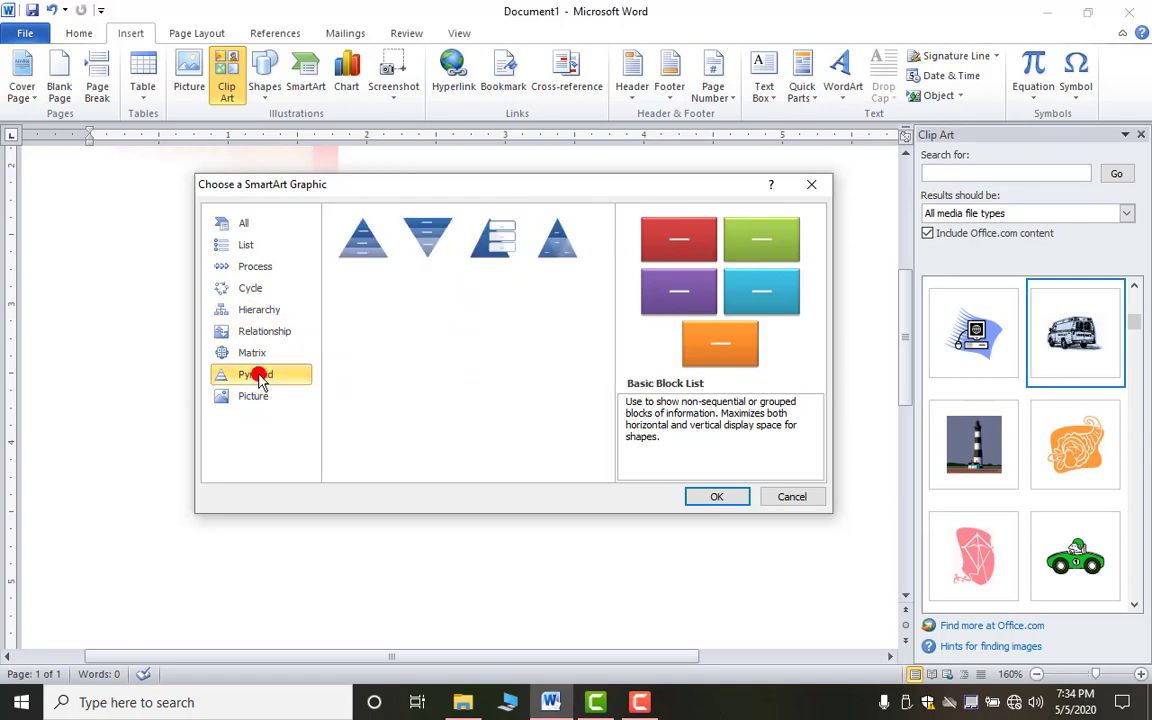
pyautogui.click(350, 222)
pyautogui.click(705, 500)
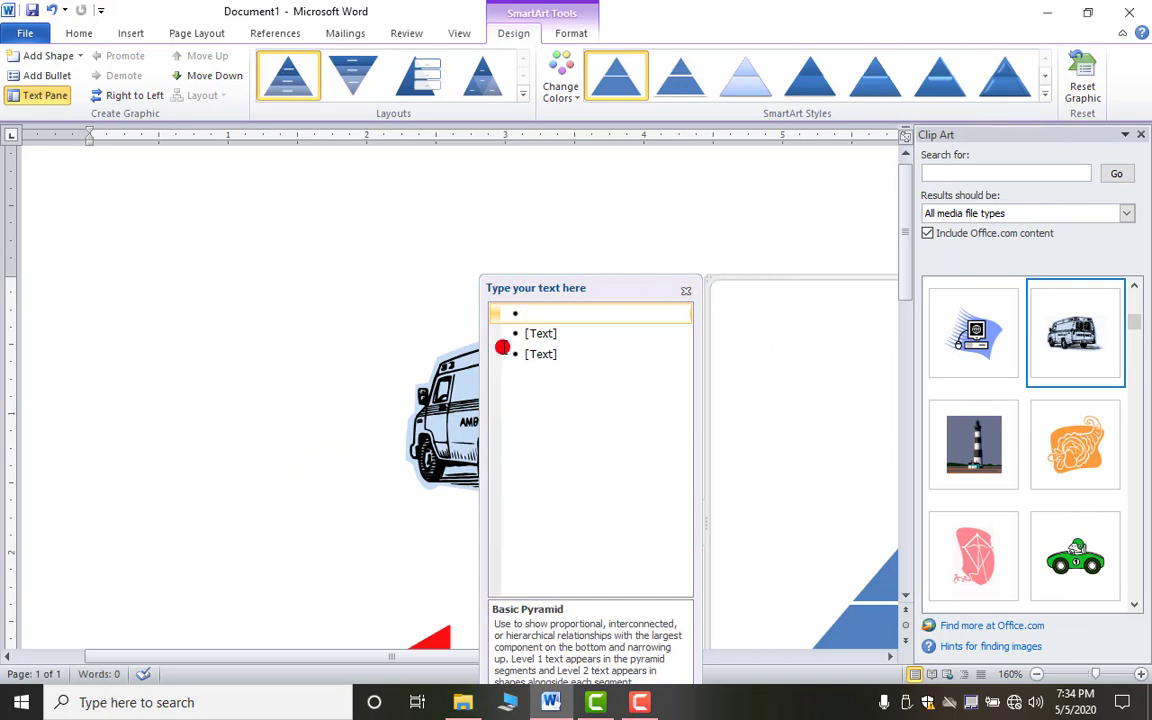
# - Zoom the page out to 130% and close the clip art panel
pyautogui.click(1041, 676)
pyautogui.click(1041, 676)
pyautogui.click(1041, 676)
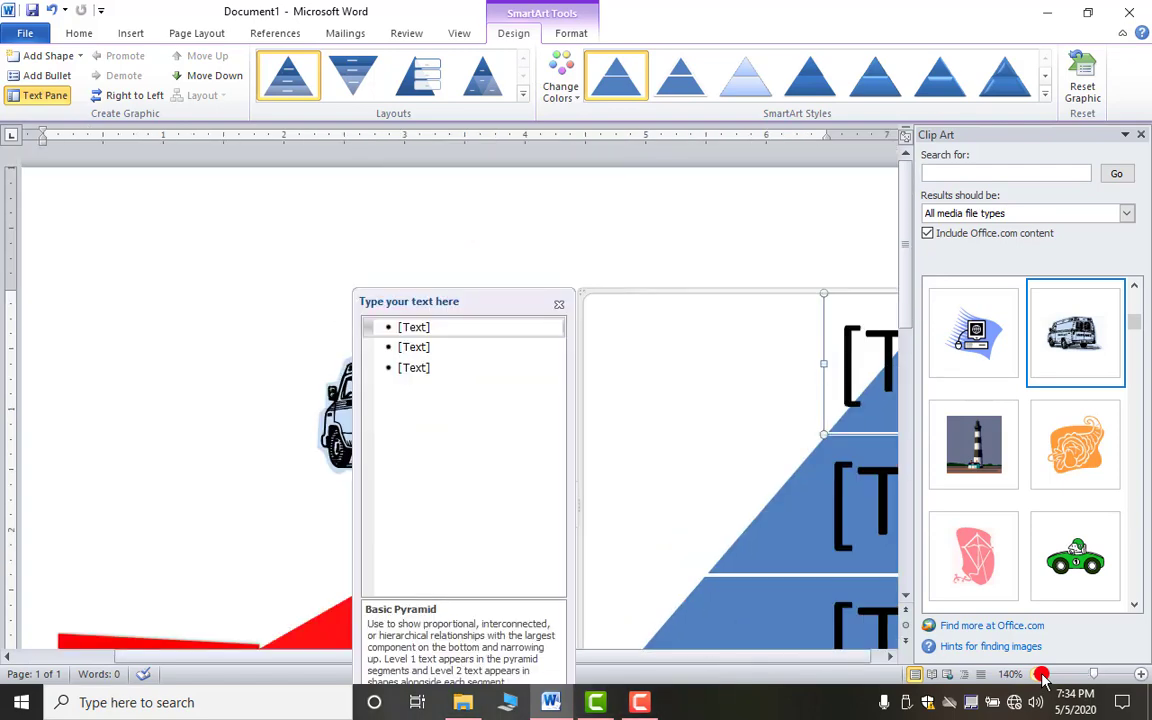
pyautogui.click(1141, 134)
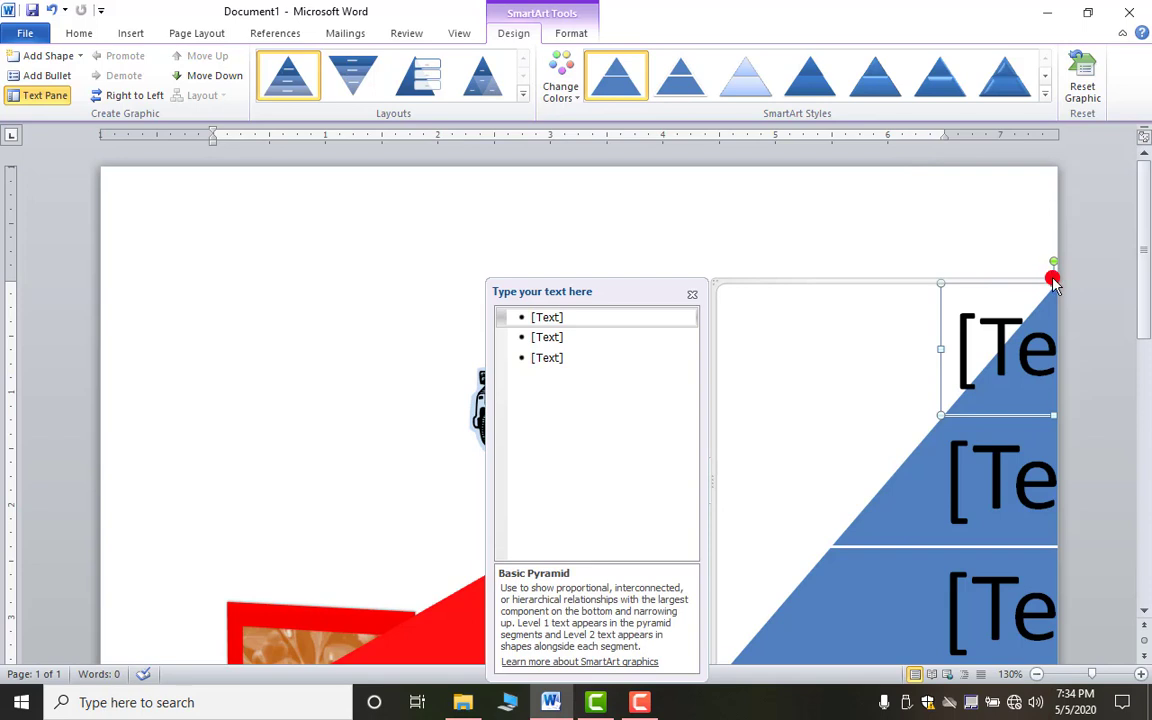
# - Move the pyramid left, give it a text-wrapping position, and start editing its top level
pyautogui.moveTo(1040, 283); pyautogui.dragTo(437, 337)
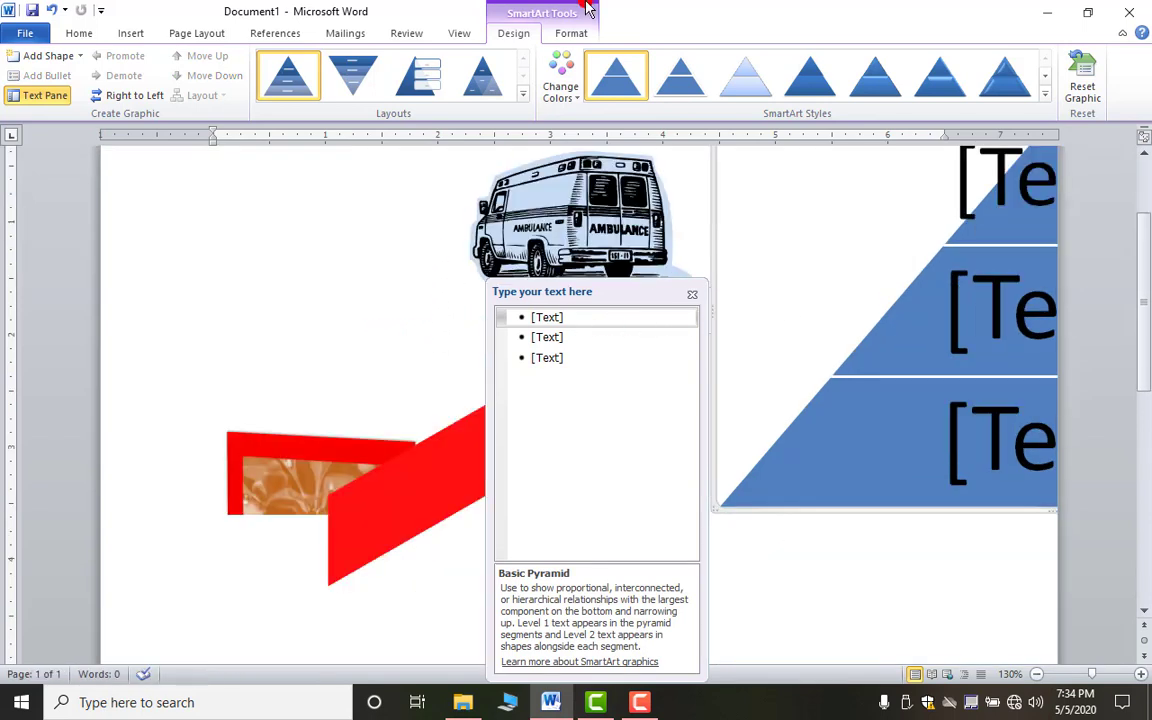
pyautogui.click(566, 32)
pyautogui.click(906, 92)
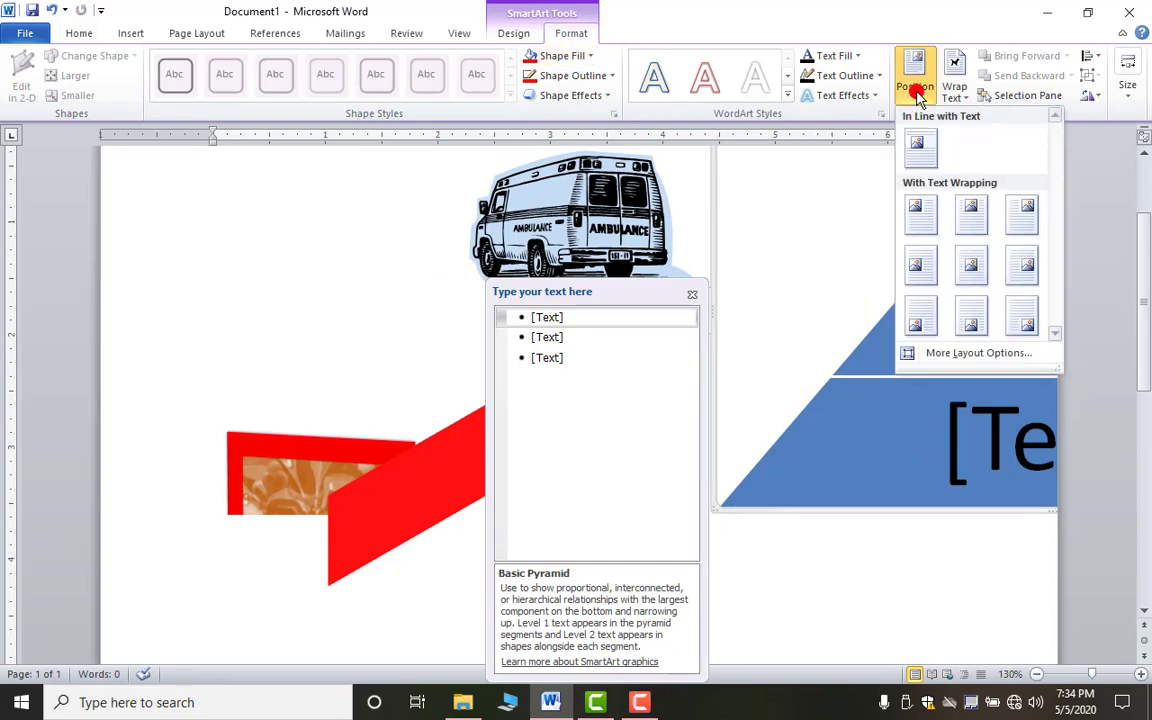
pyautogui.click(972, 285)
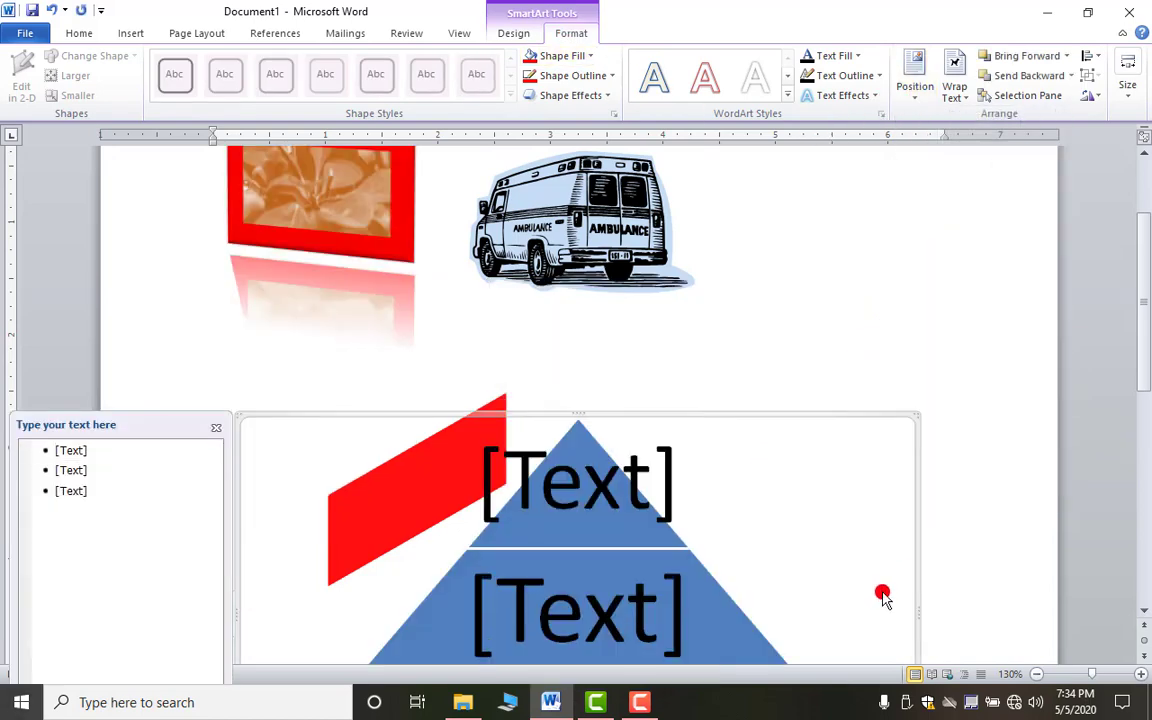
pyautogui.scroll(-3, 823, 548)
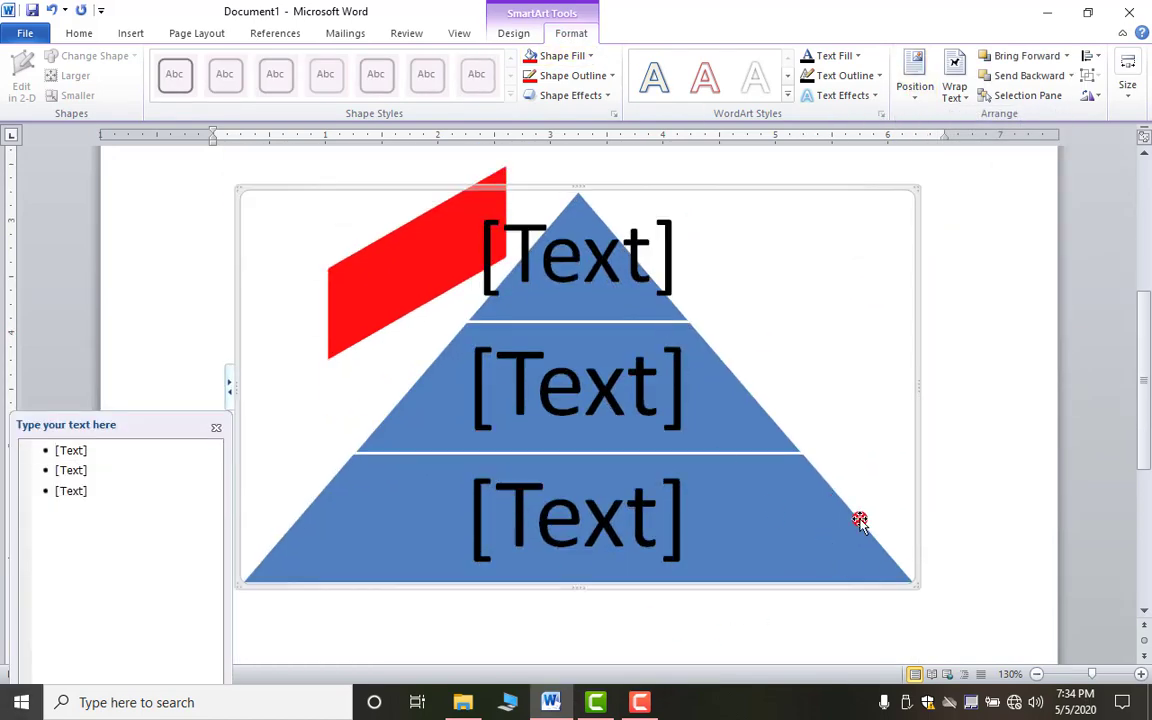
pyautogui.click(578, 238)
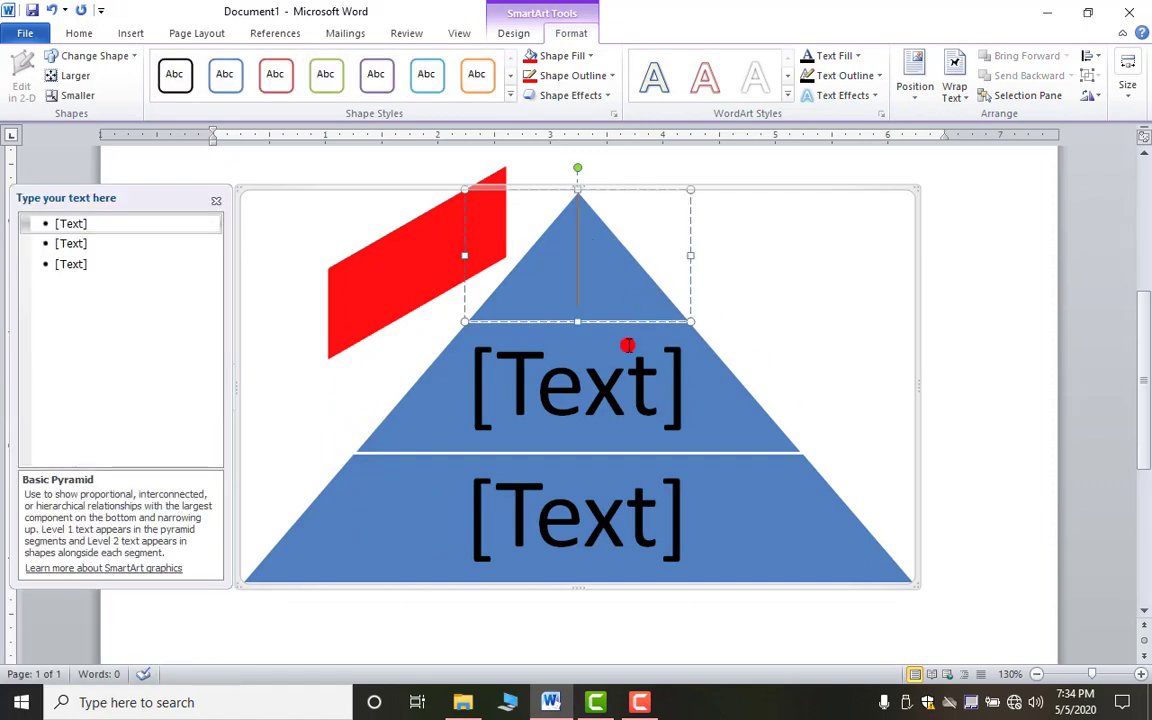
# - Type A, B and C into the top, middle and bottom pyramid levels
pyautogui.write('A')
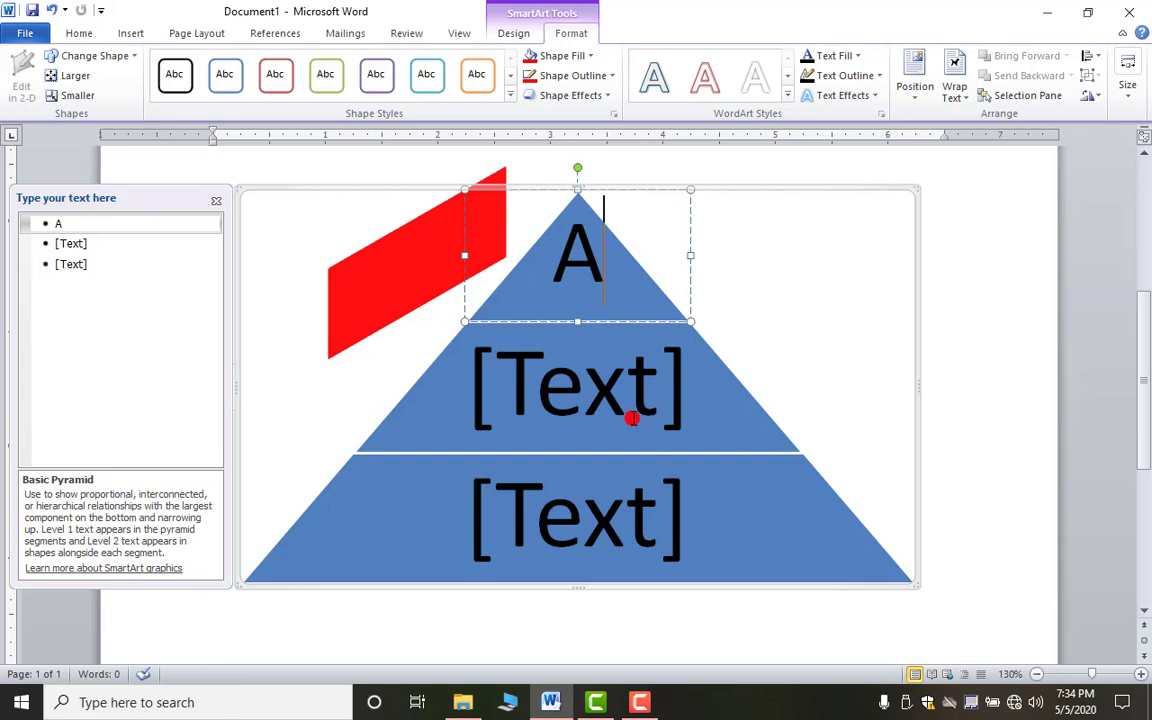
pyautogui.click(604, 393)
pyautogui.write('B')
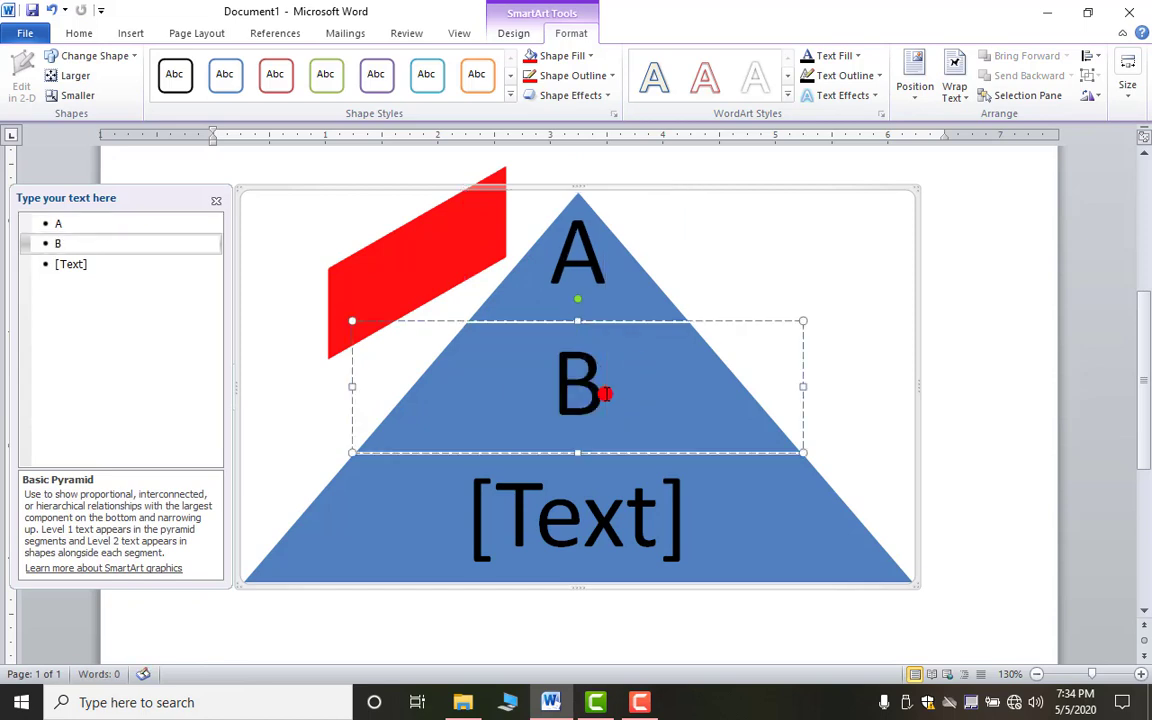
pyautogui.click(622, 527)
pyautogui.write('C')
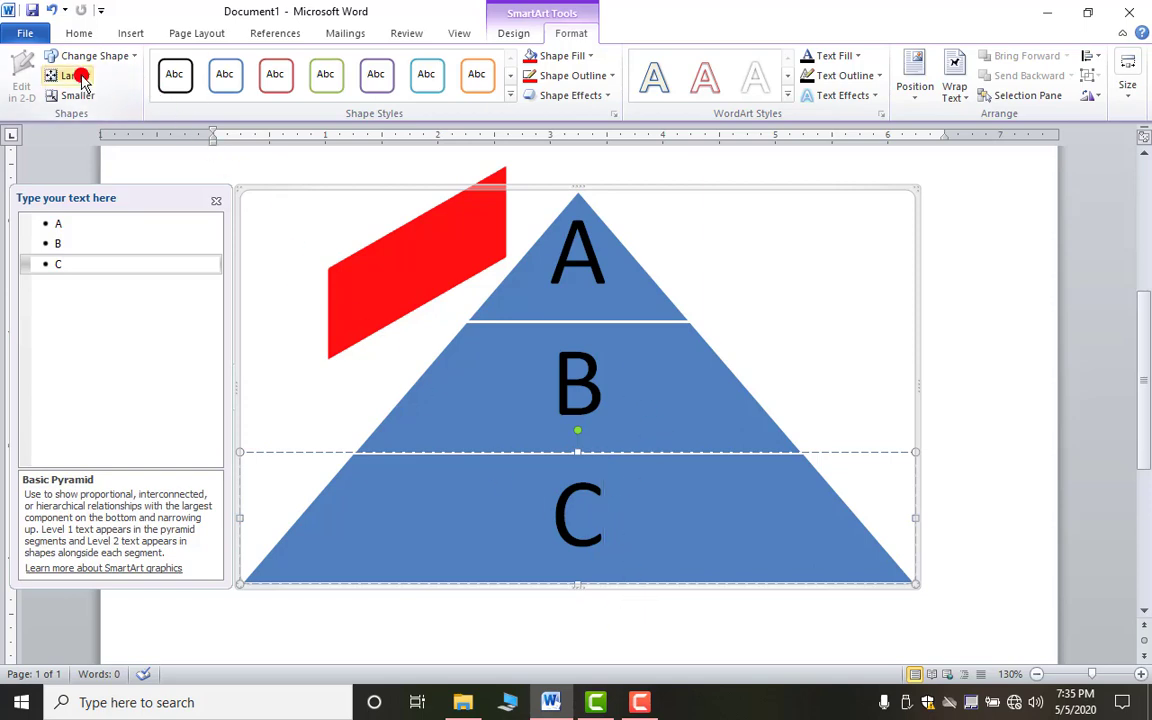
# - Add two shapes so the pyramid has five levels
pyautogui.click(126, 57)
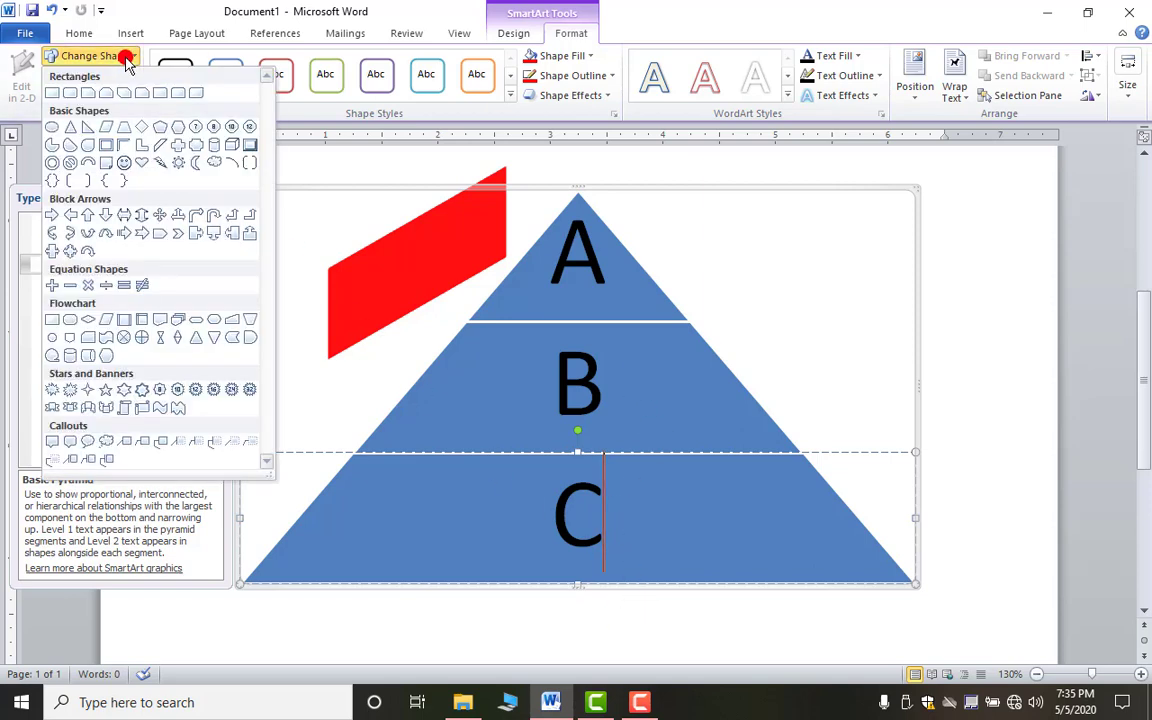
pyautogui.click(124, 57)
pyautogui.click(508, 35)
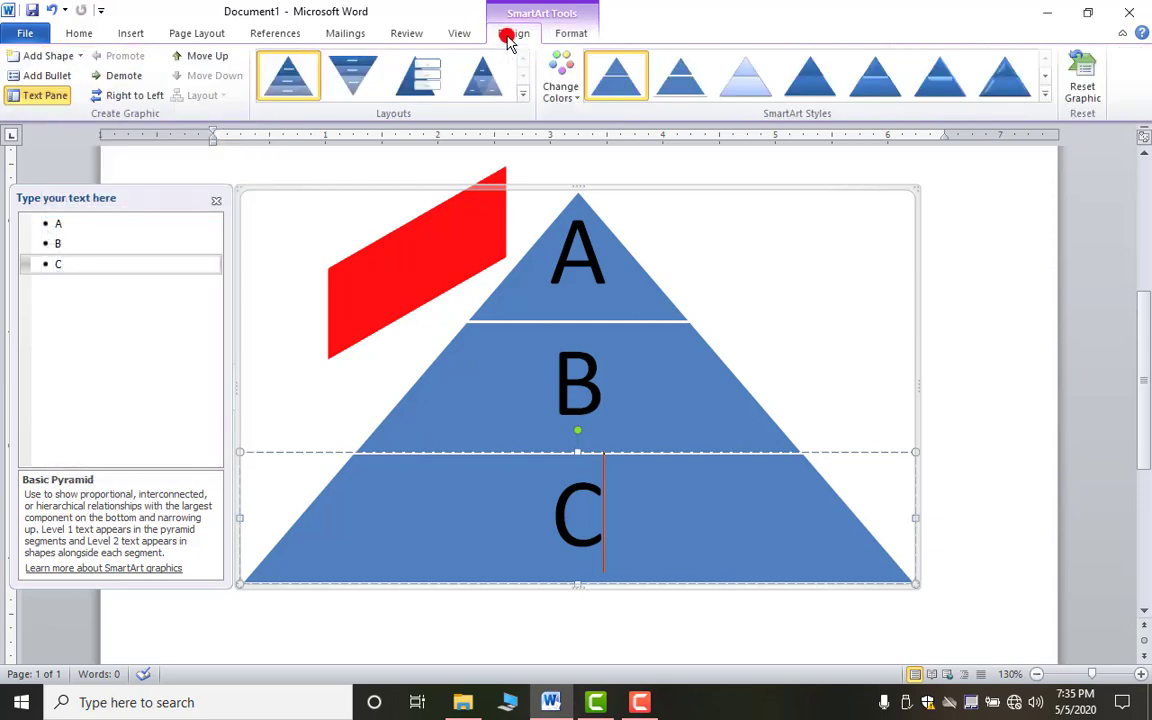
pyautogui.click(74, 57)
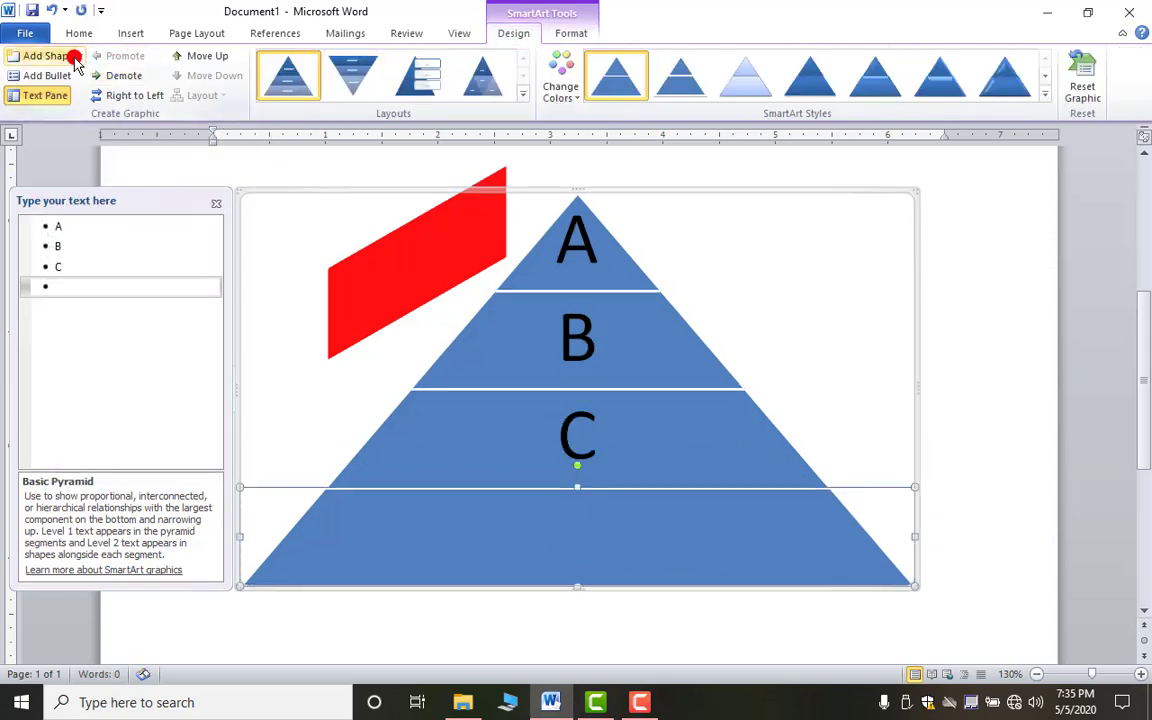
pyautogui.click(74, 57)
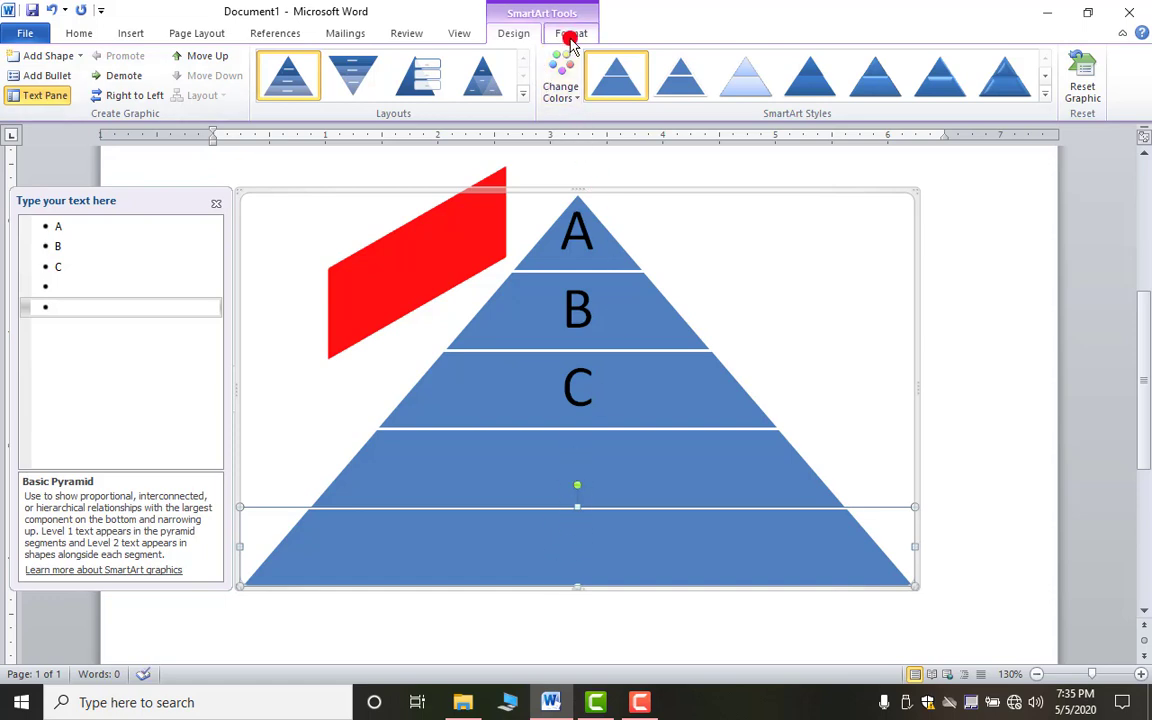
# - Try a shaded red colour scheme, then apply the multicoloured Colorful scheme to the pyramid
pyautogui.click(561, 86)
pyautogui.click(712, 352)
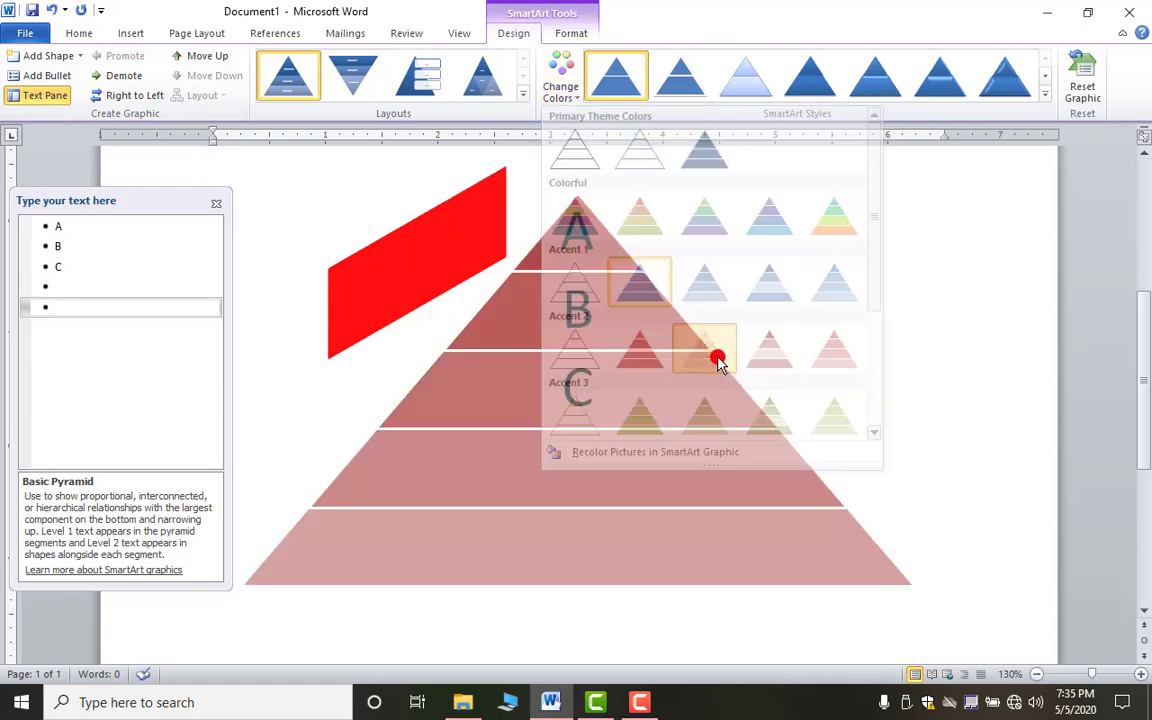
pyautogui.click(567, 98)
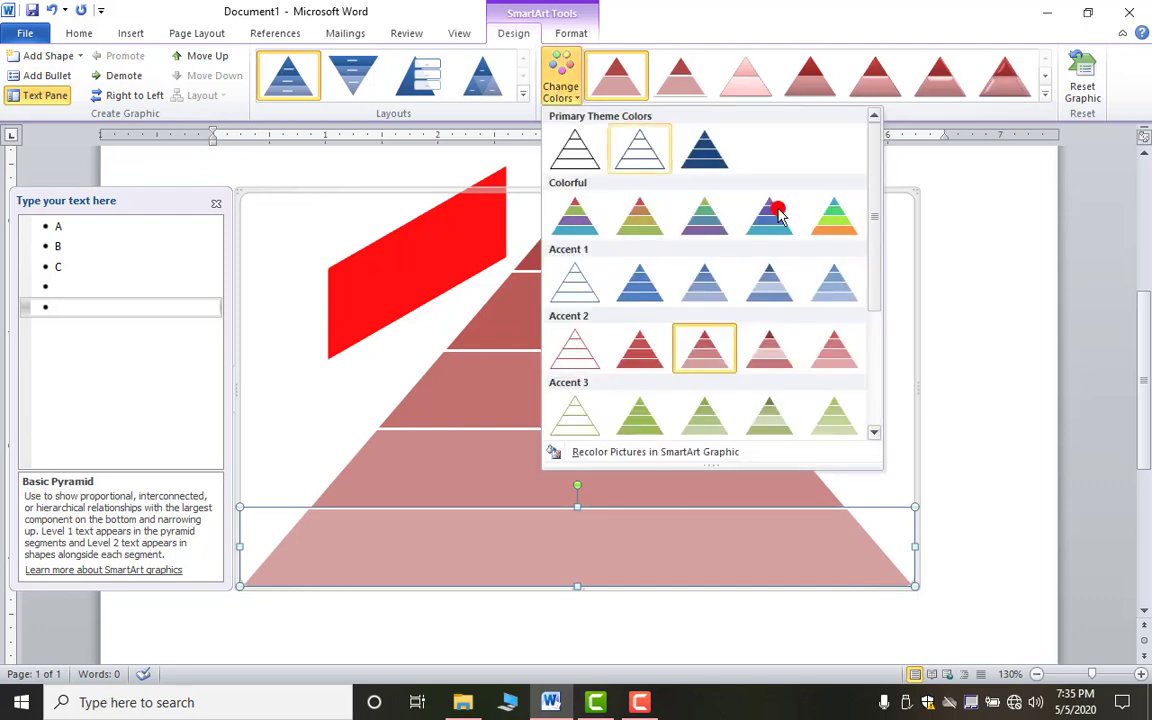
pyautogui.click(830, 221)
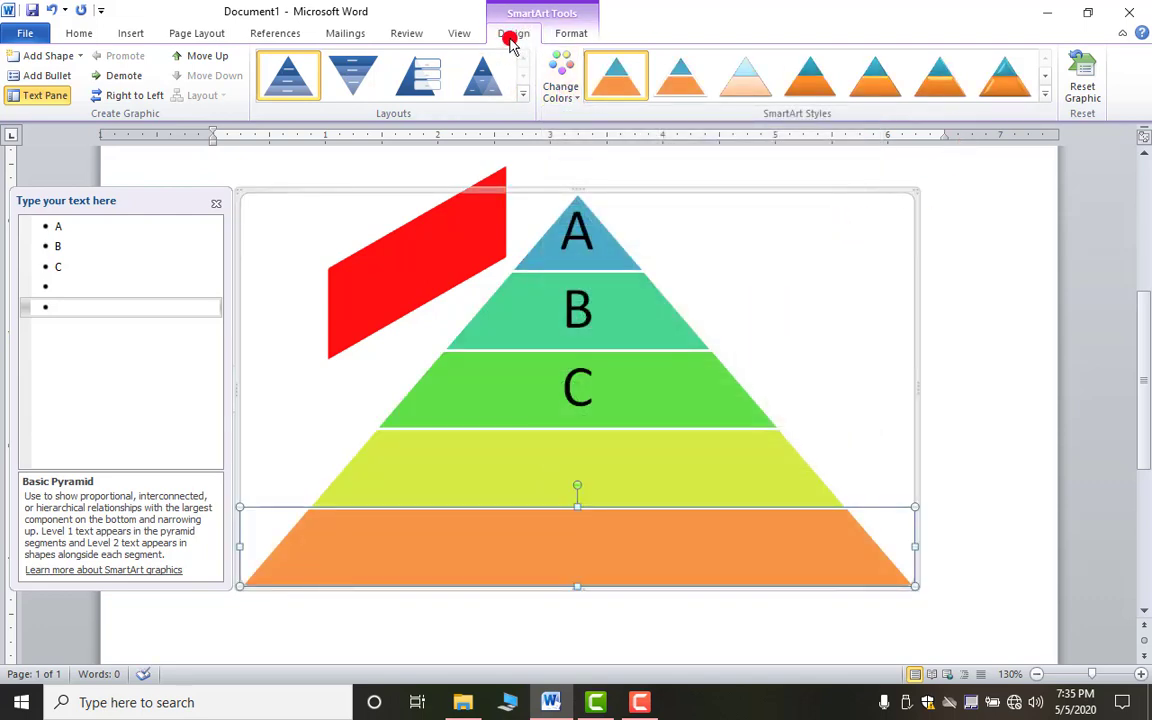
# - Move the C level down twice and back up twice, leaving it on the third level
pyautogui.click(595, 390)
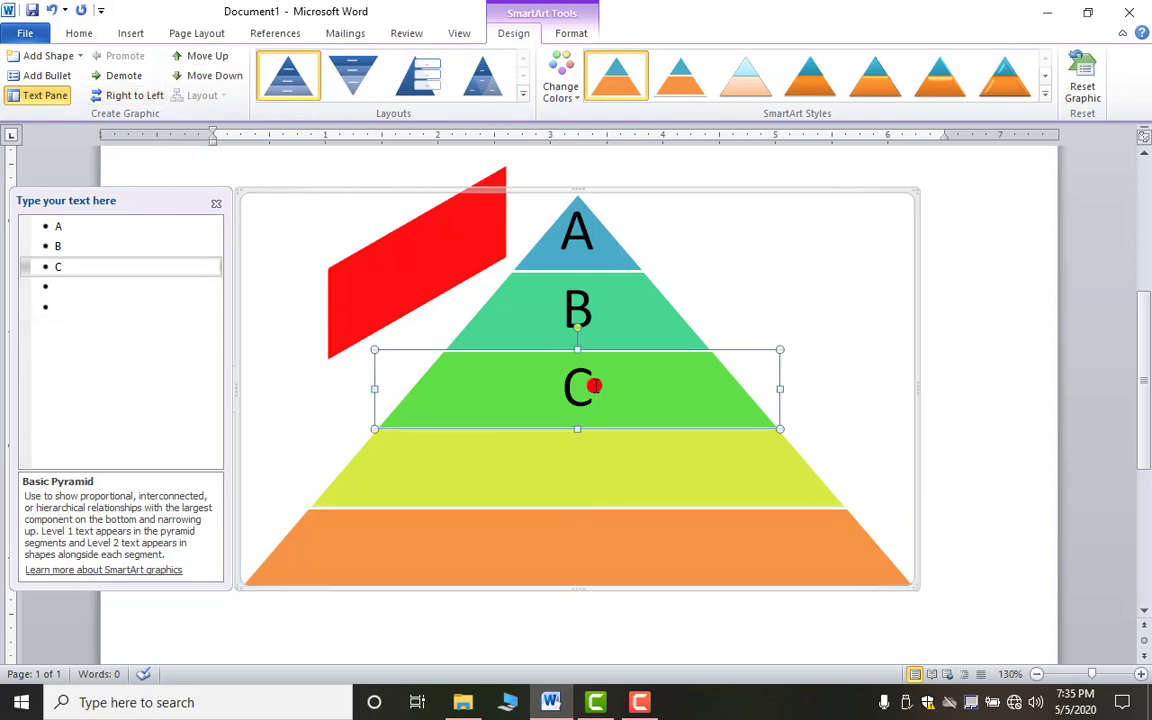
pyautogui.click(205, 77)
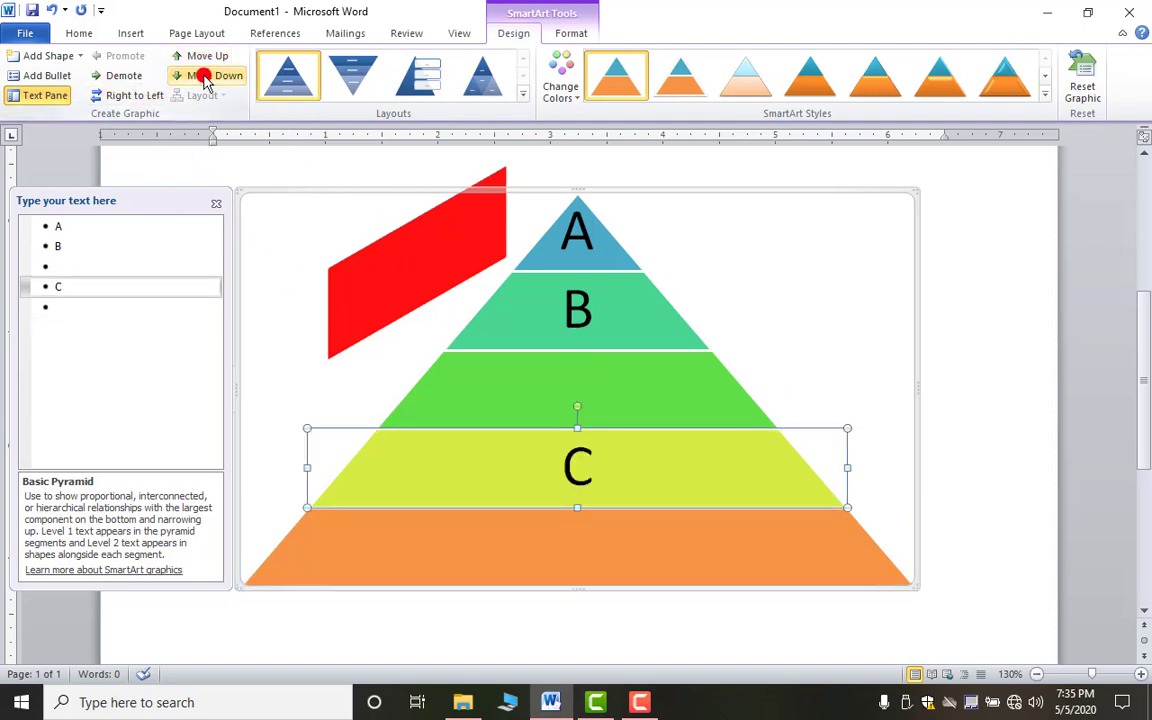
pyautogui.click(205, 77)
pyautogui.click(207, 58)
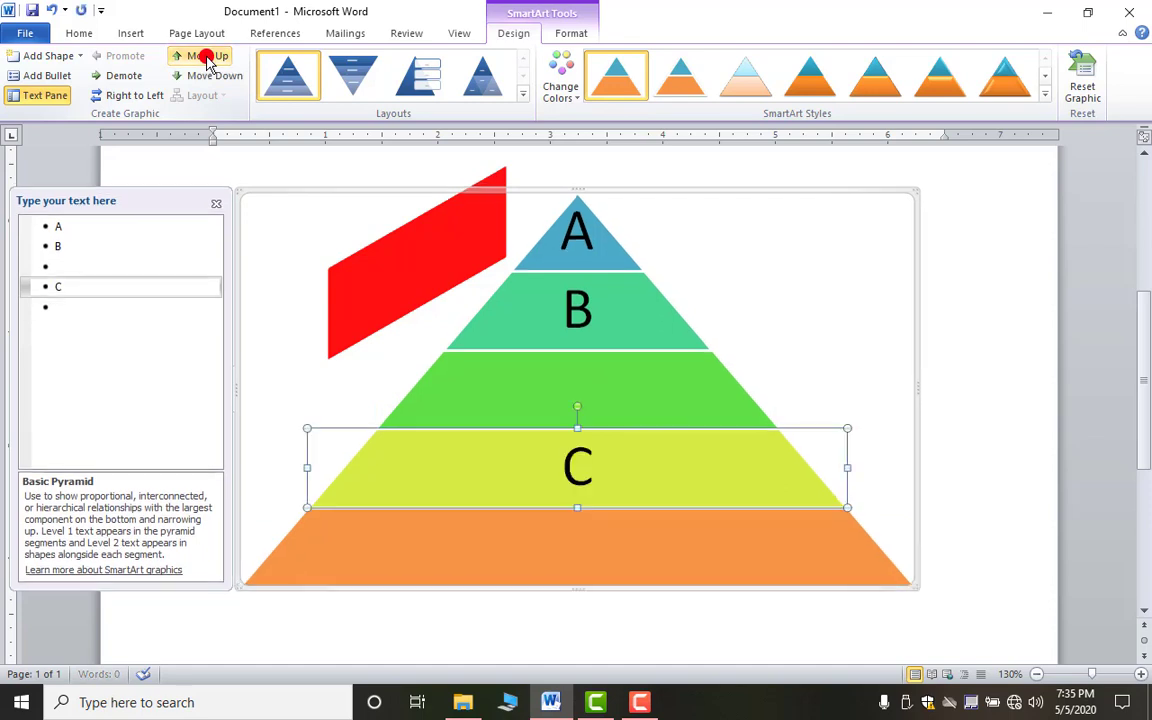
pyautogui.click(207, 58)
pyautogui.click(136, 95)
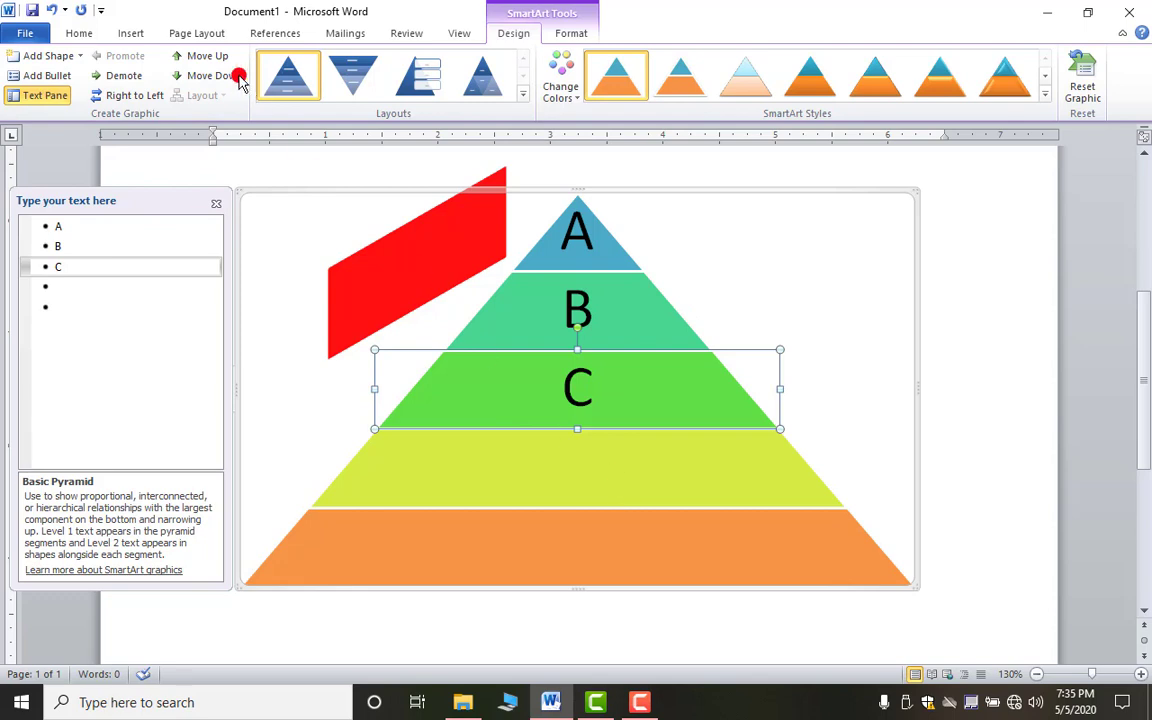
pyautogui.click(138, 33)
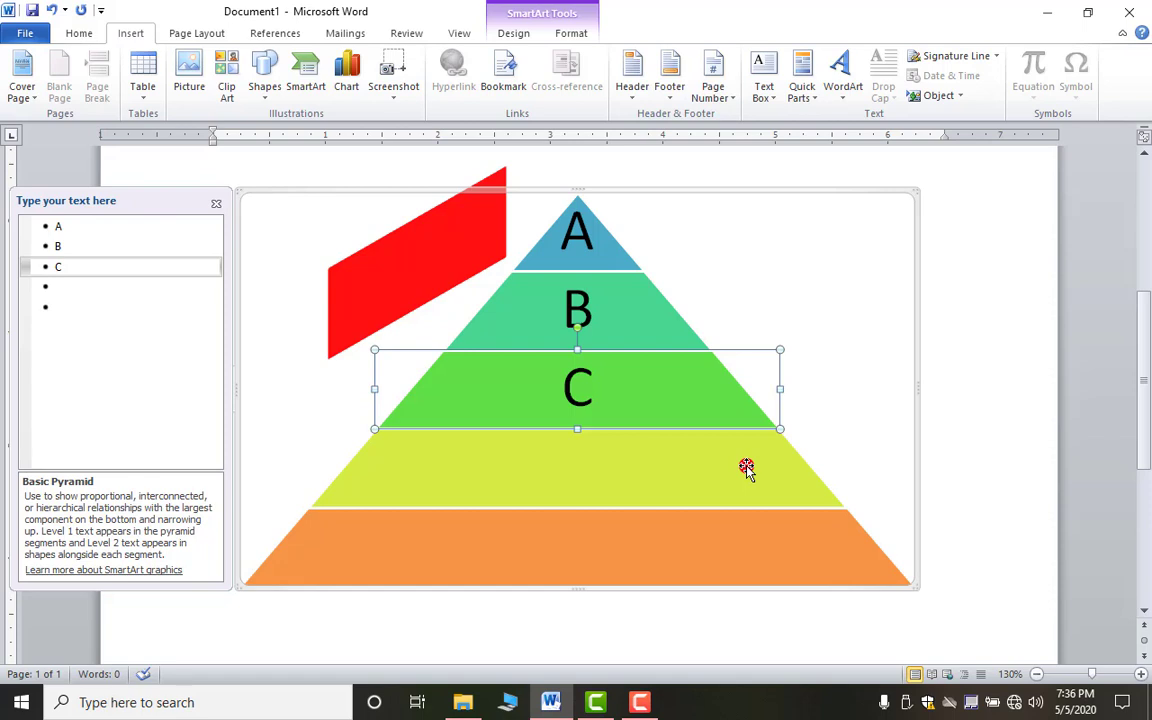
# - Start a Screen Clipping from the Insert Screenshot menu
pyautogui.click(393, 97)
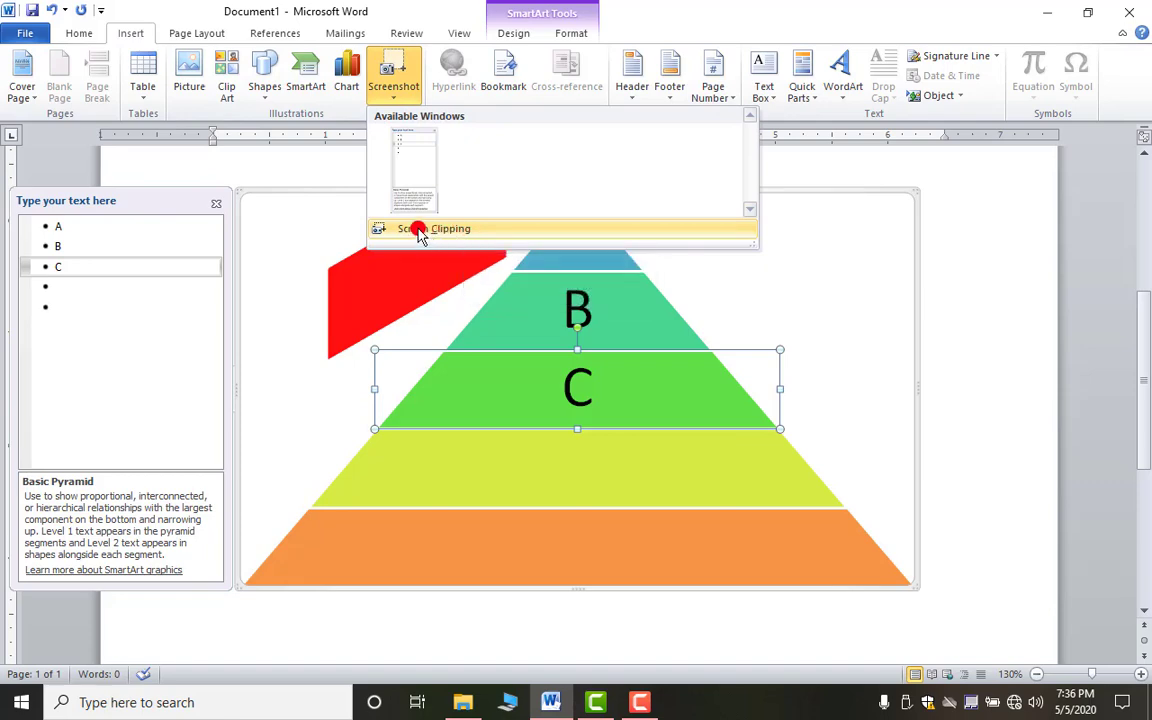
pyautogui.click(500, 229)
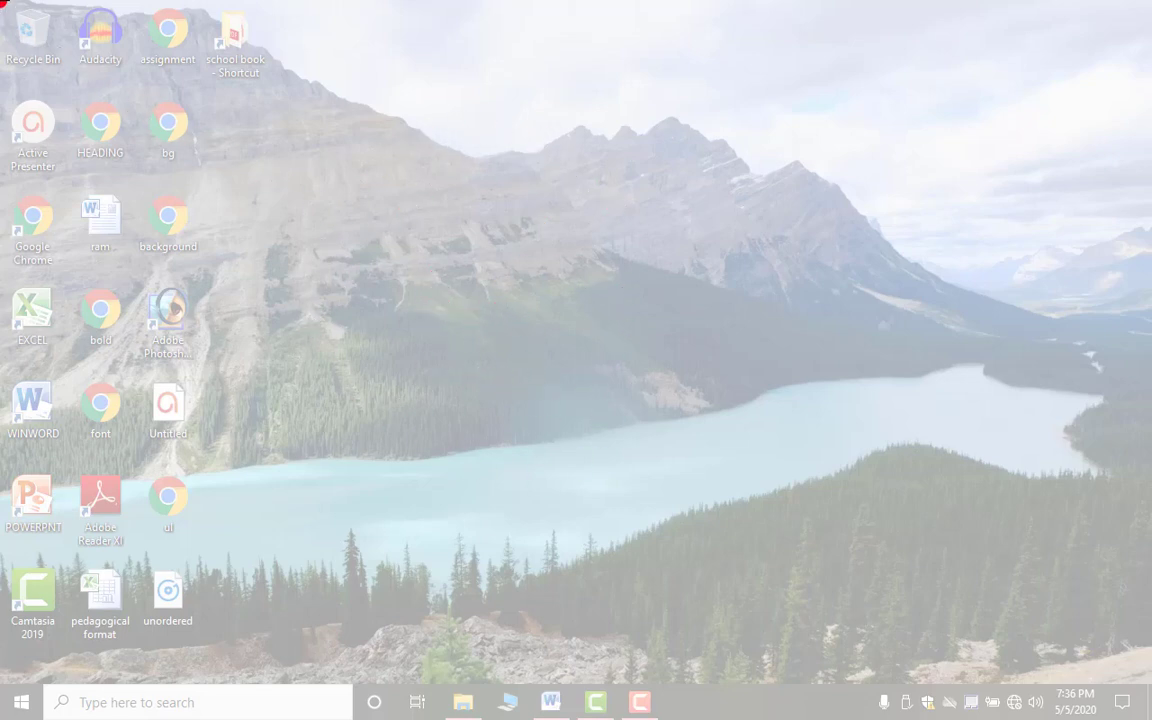
# - Clip the entire desktop into the document and select the resulting 4.06" by 6.5" picture
pyautogui.moveTo(8, 42); pyautogui.dragTo(1148, 716)
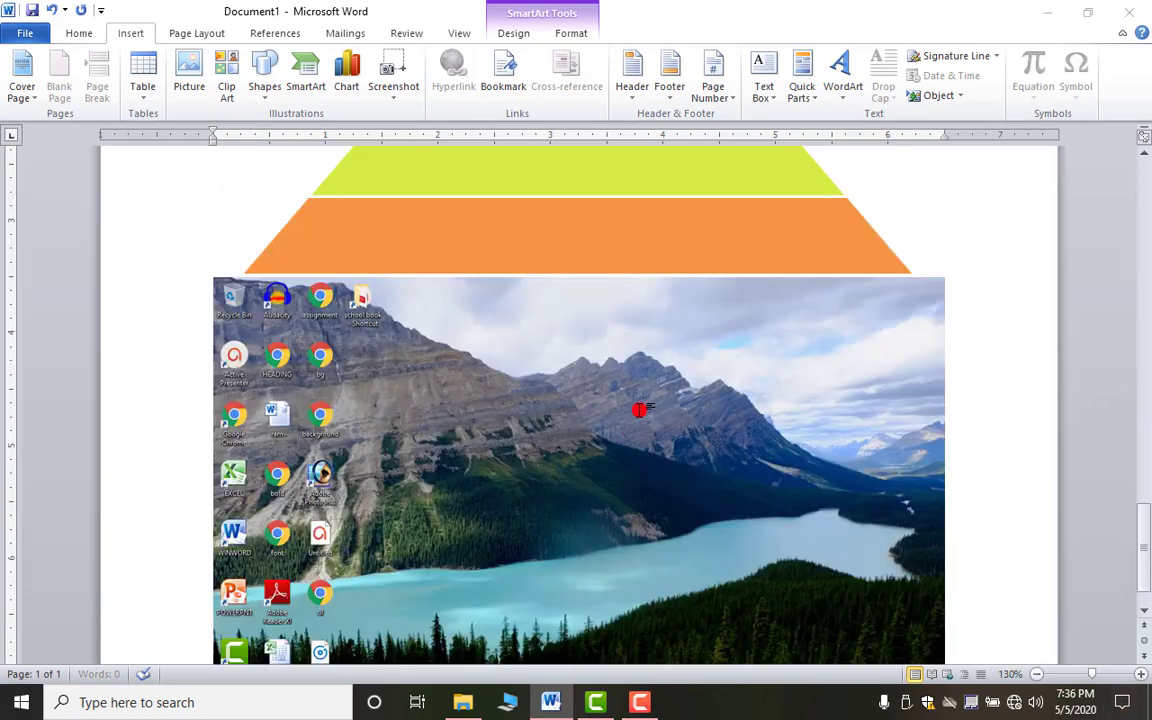
pyautogui.click(607, 447)
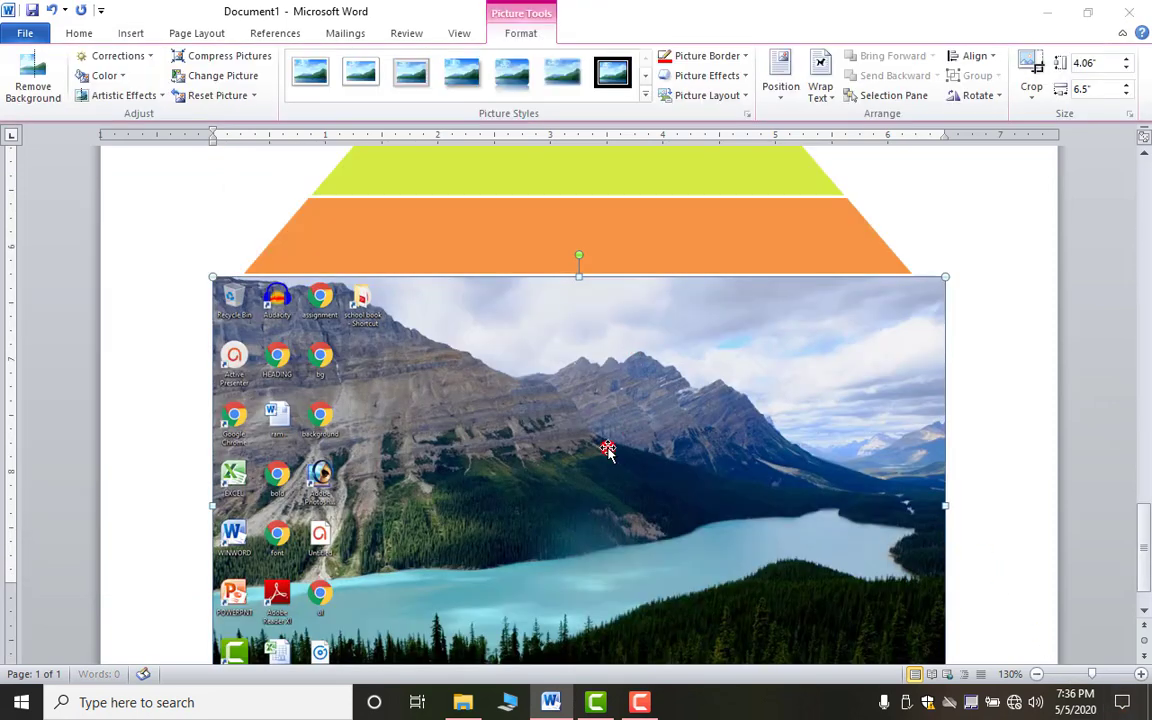
# - Scroll down past the screenshot and return to the Insert commands
pyautogui.scroll(-1, 608, 449)
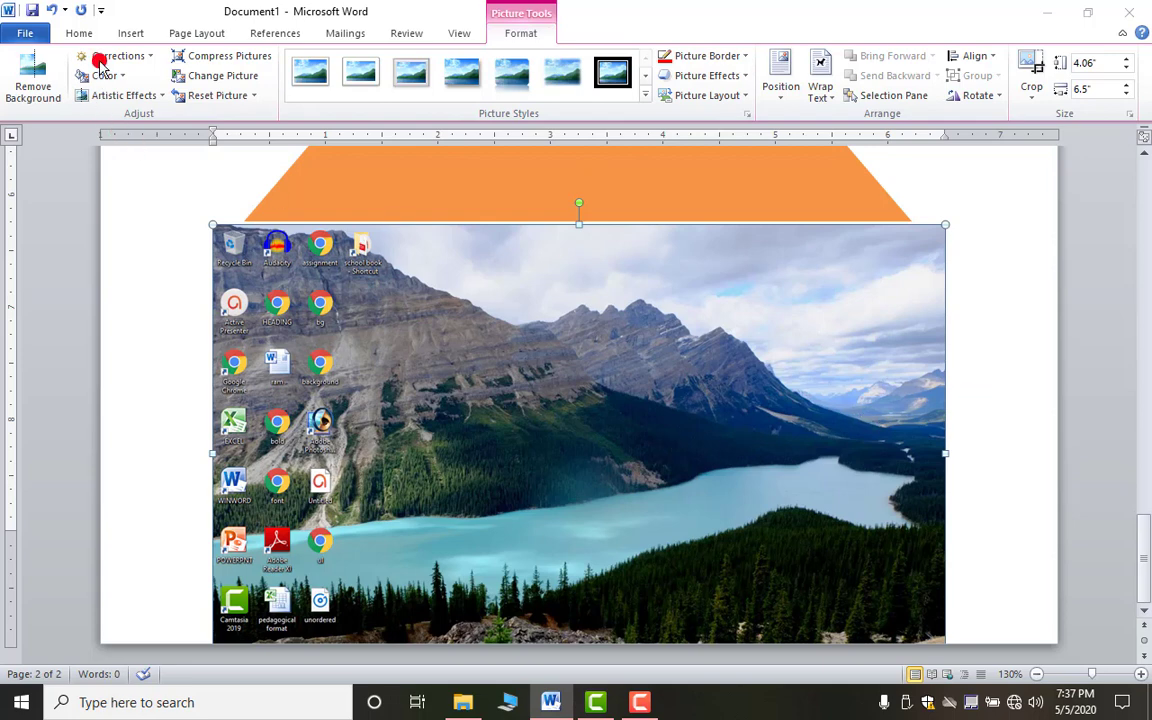
pyautogui.click(125, 32)
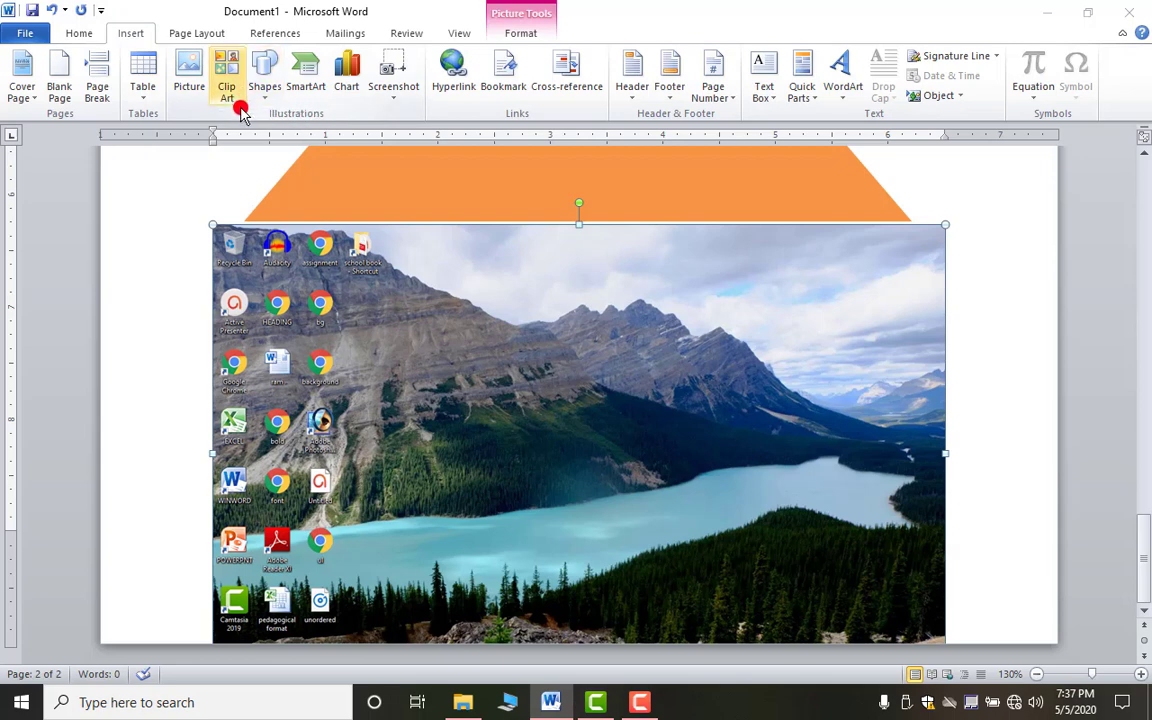